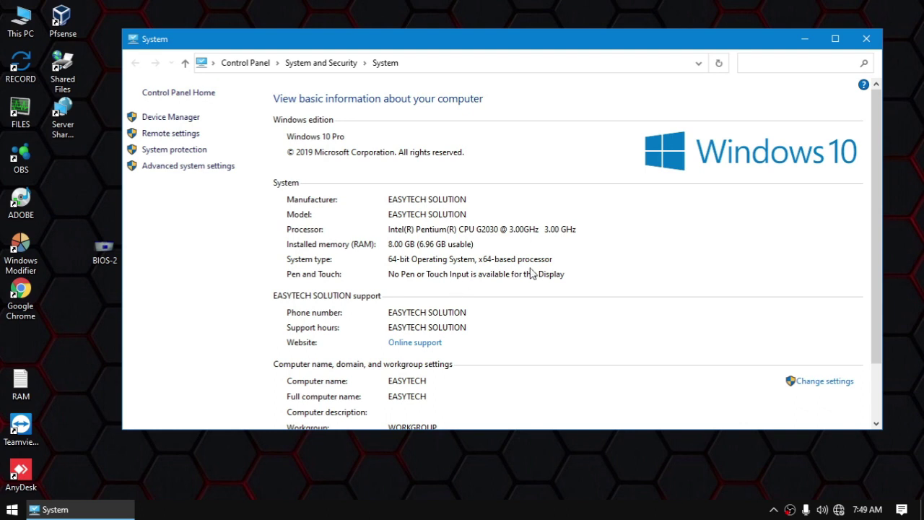
# Close the System information window and launch Registry Editor with the regedit command
pyautogui.click(874, 43)
pyautogui.rightClick(441, 279)
pyautogui.click(441, 267)
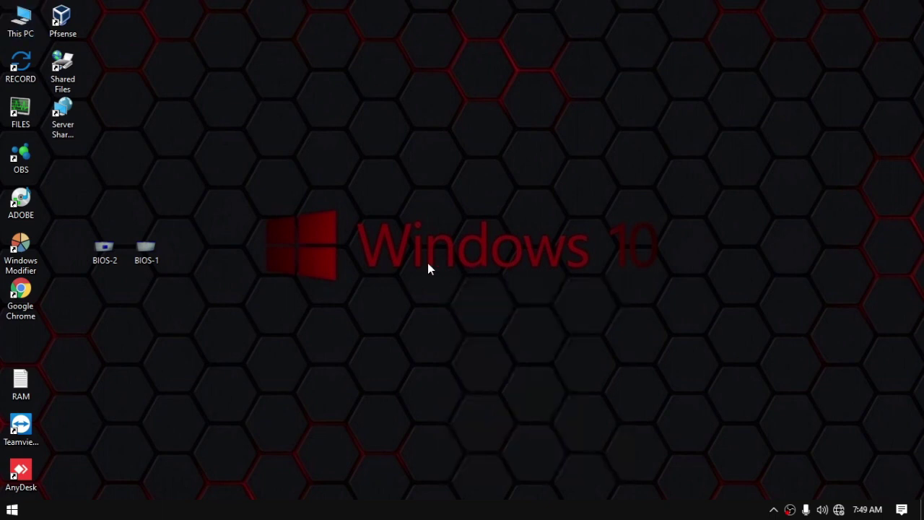
pyautogui.press('super+r')
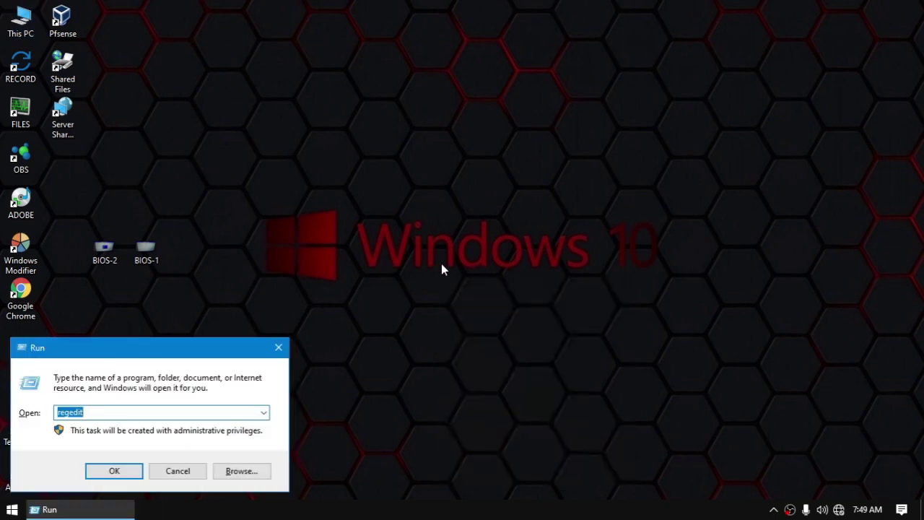
pyautogui.press('Return')
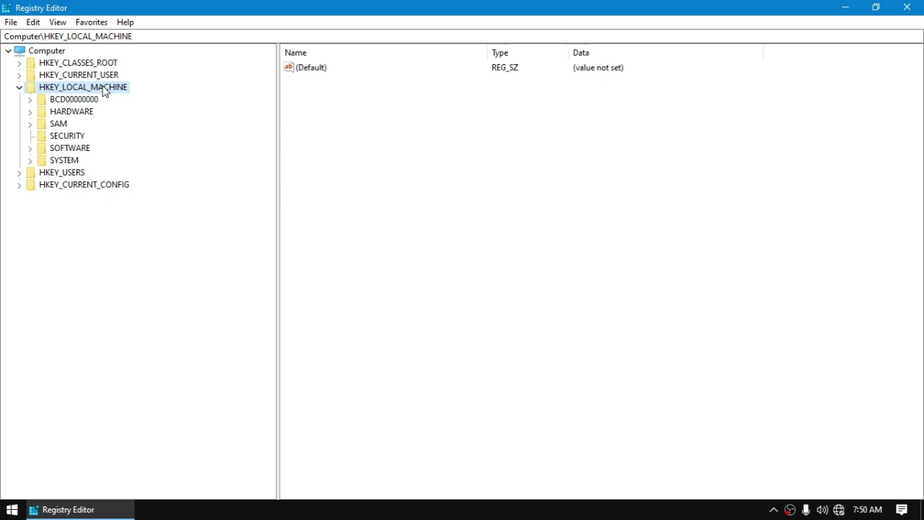
# Examine the DedicatedSegmentSize value in the registry key HKEY_LOCAL_MACHINE\SOFTWARE\Intel\GMM
pyautogui.click(72, 154)
pyautogui.doubleClick(71, 153)
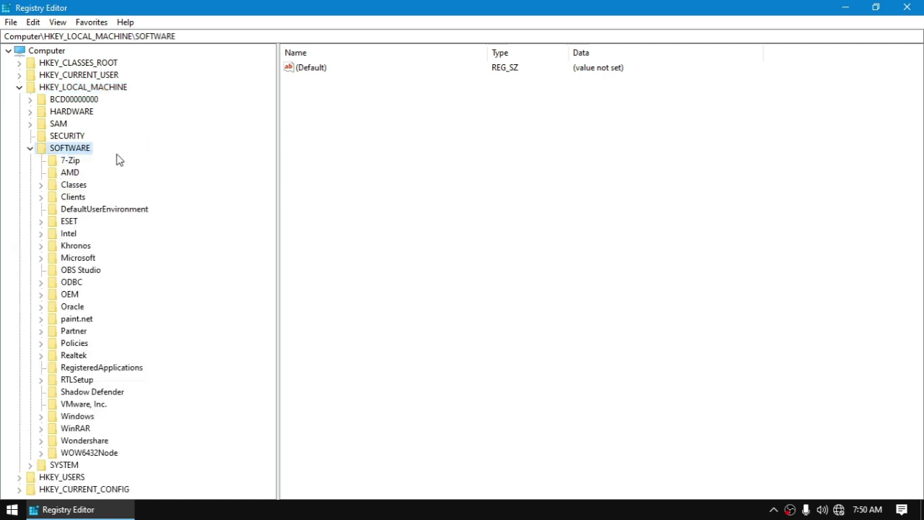
pyautogui.click(71, 237)
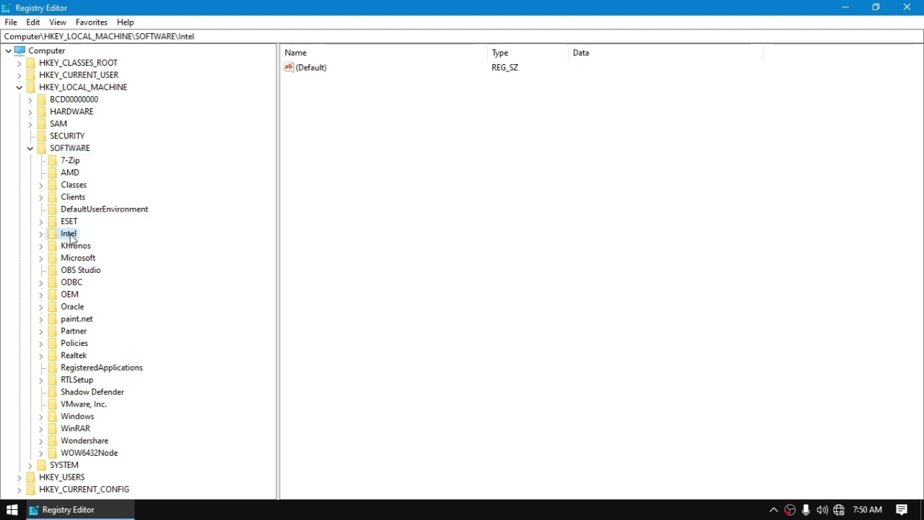
pyautogui.doubleClick(70, 236)
pyautogui.click(82, 283)
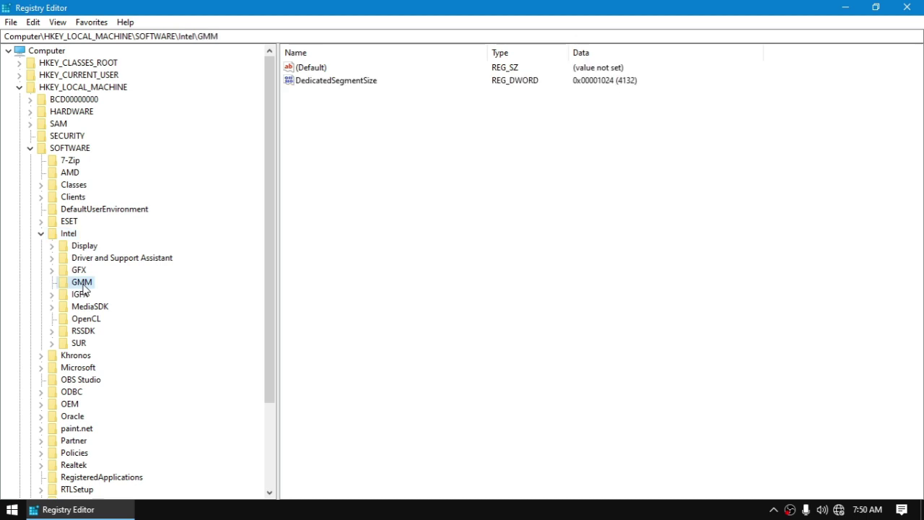
pyautogui.click(320, 86)
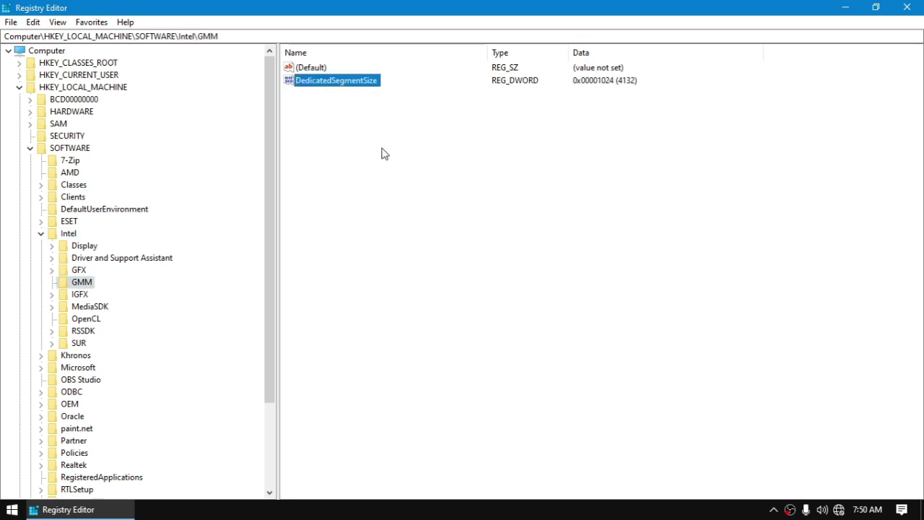
# Create a new subkey named GMM under HKEY_LOCAL_MACHINE\SOFTWARE\AMD
pyautogui.click(71, 174)
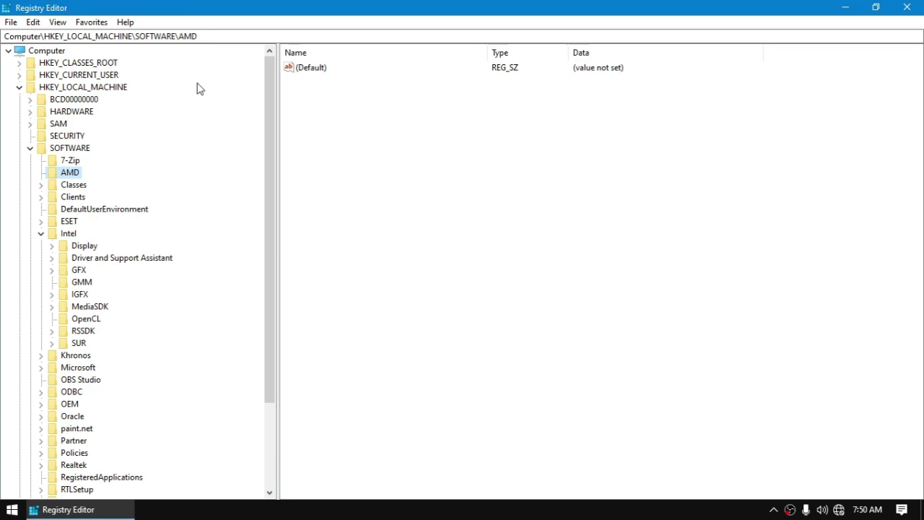
pyautogui.rightClick(75, 176)
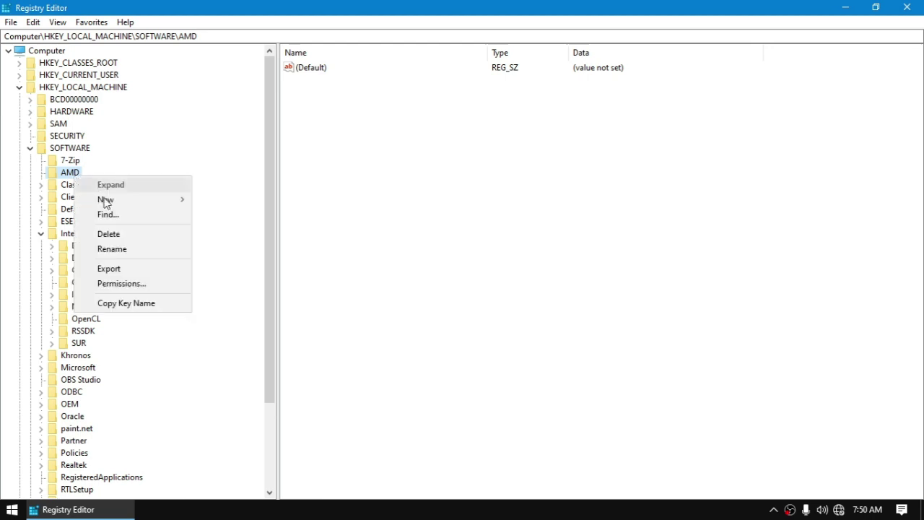
pyautogui.moveTo(109, 204)
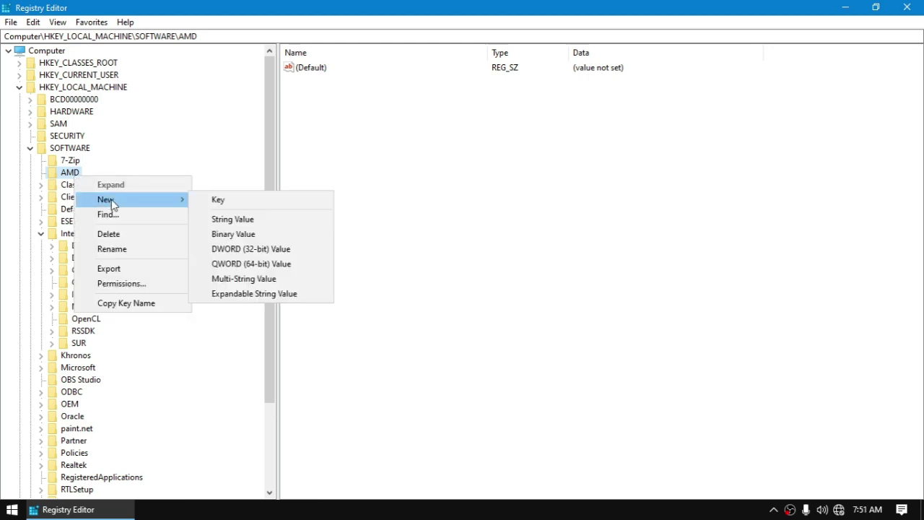
pyautogui.click(218, 202)
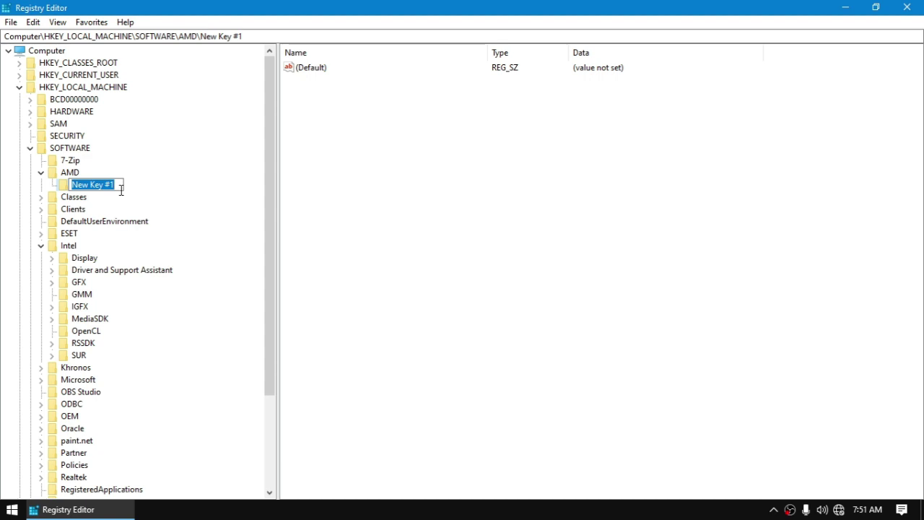
pyautogui.write('GMM')
pyautogui.press('Return')
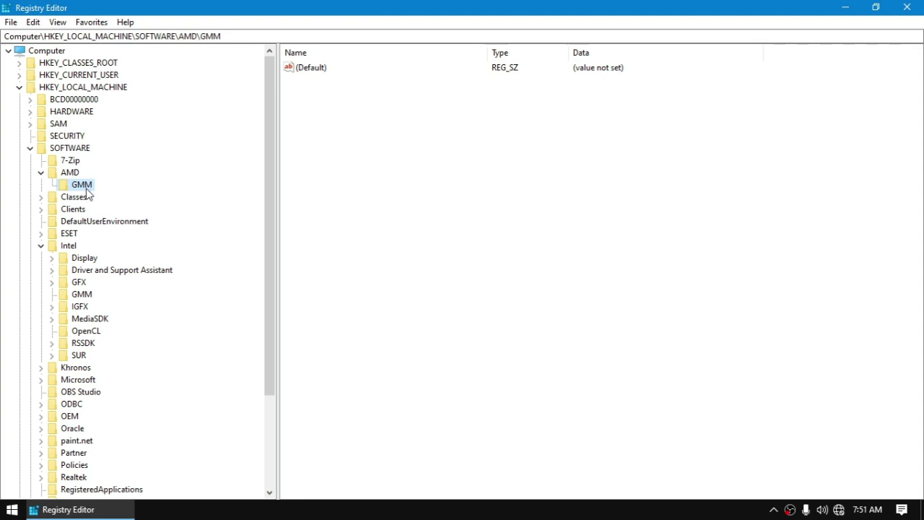
# Add a DWORD (32-bit) value named DedicatedSegmentSize to the GMM key under AMD
pyautogui.click(71, 173)
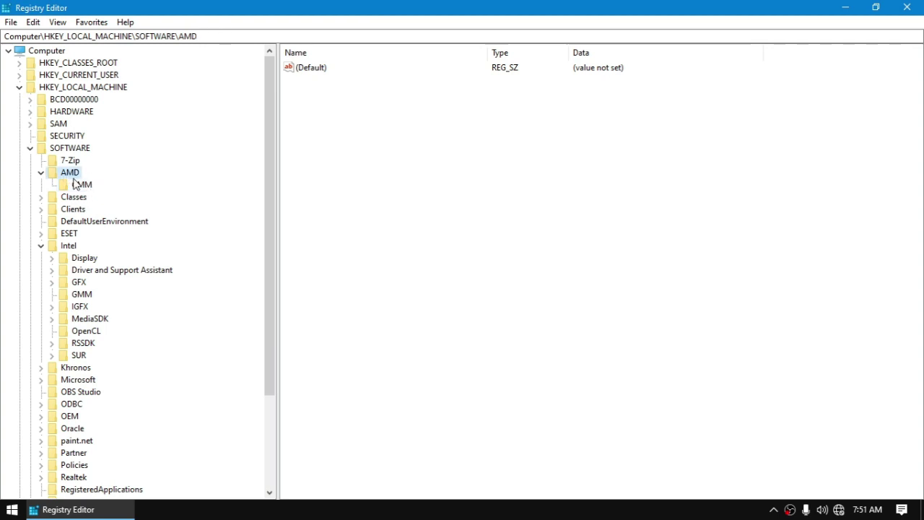
pyautogui.click(81, 188)
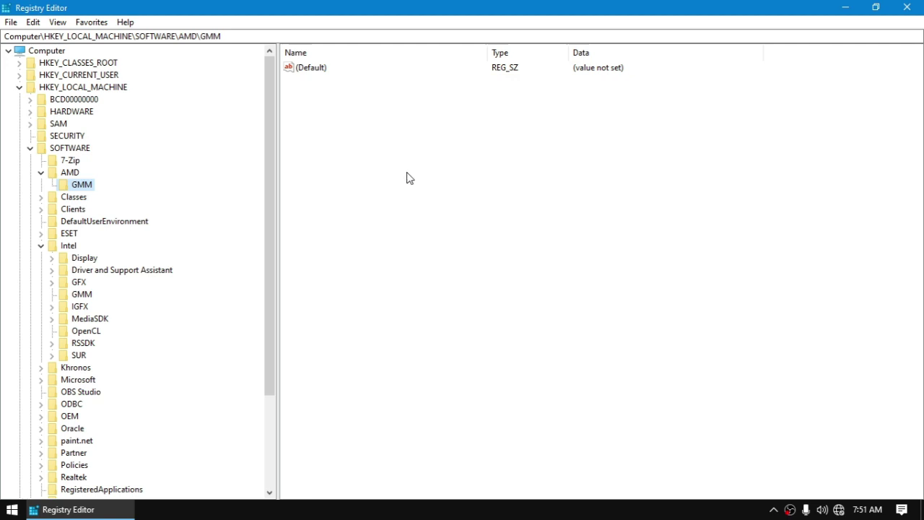
pyautogui.rightClick(374, 154)
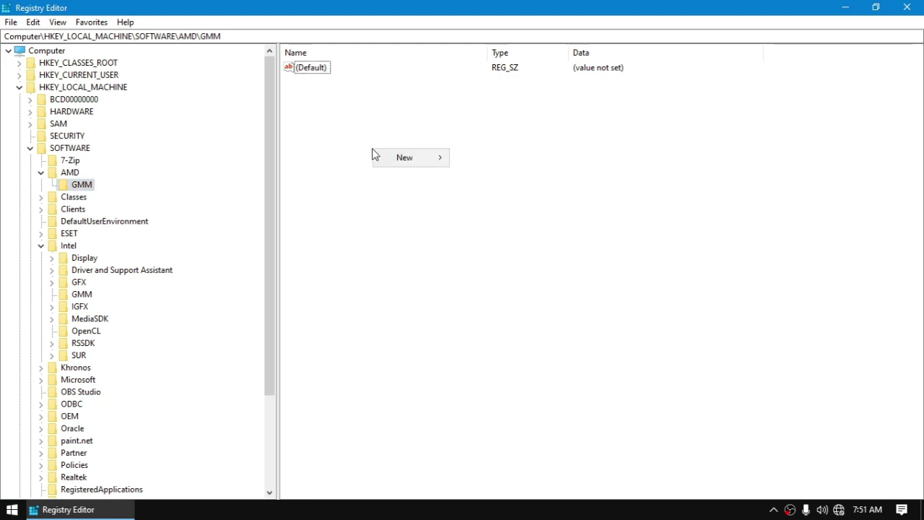
pyautogui.click(354, 149)
pyautogui.rightClick(354, 148)
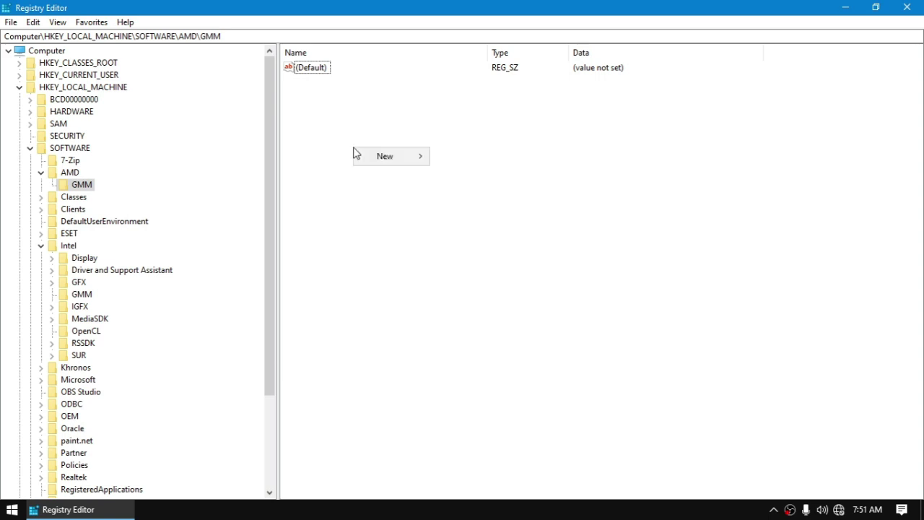
pyautogui.moveTo(403, 164)
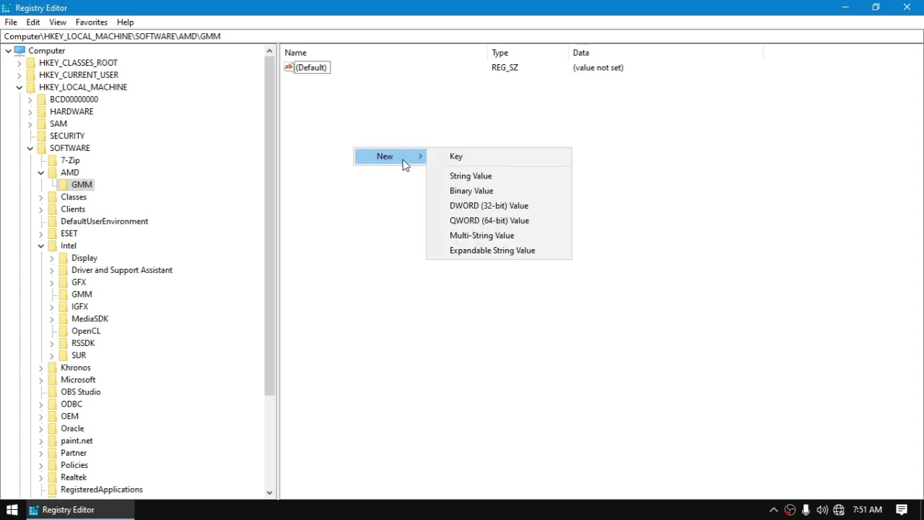
pyautogui.click(508, 206)
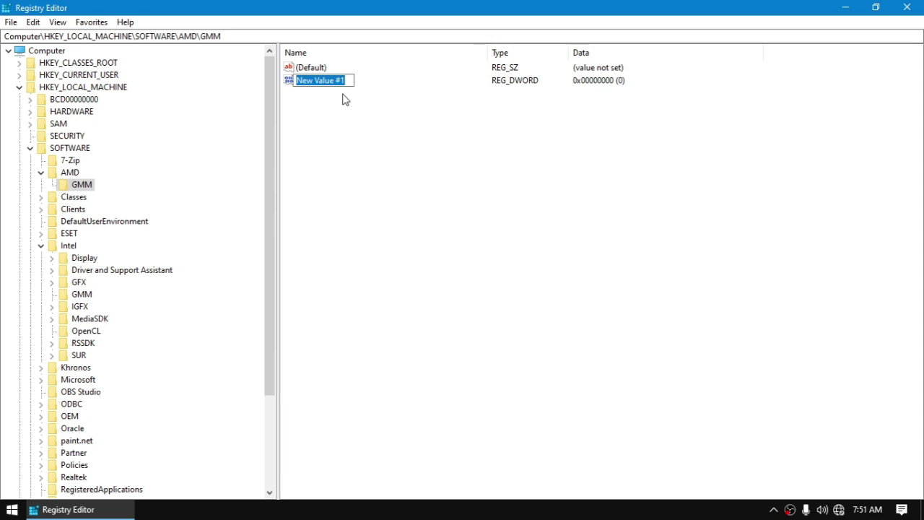
pyautogui.write('DedicatedSegmentSize')
pyautogui.press('Return')
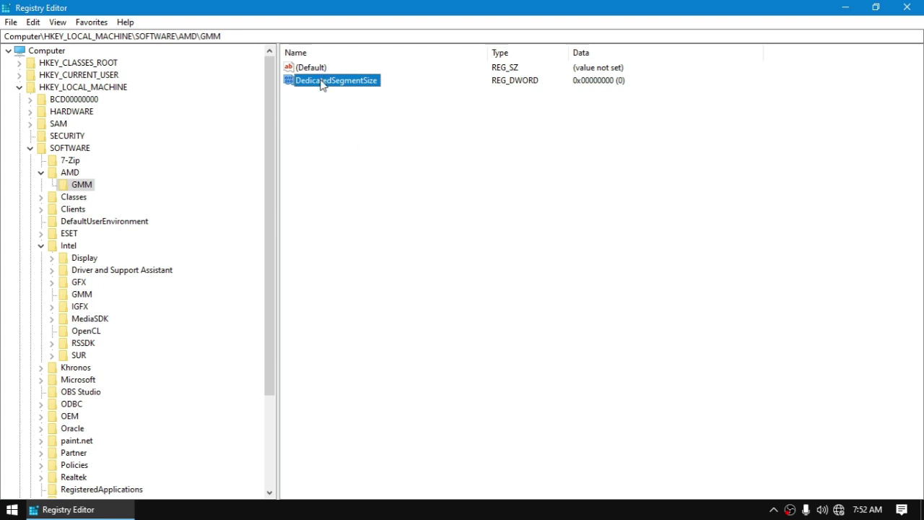
pyautogui.click(394, 166)
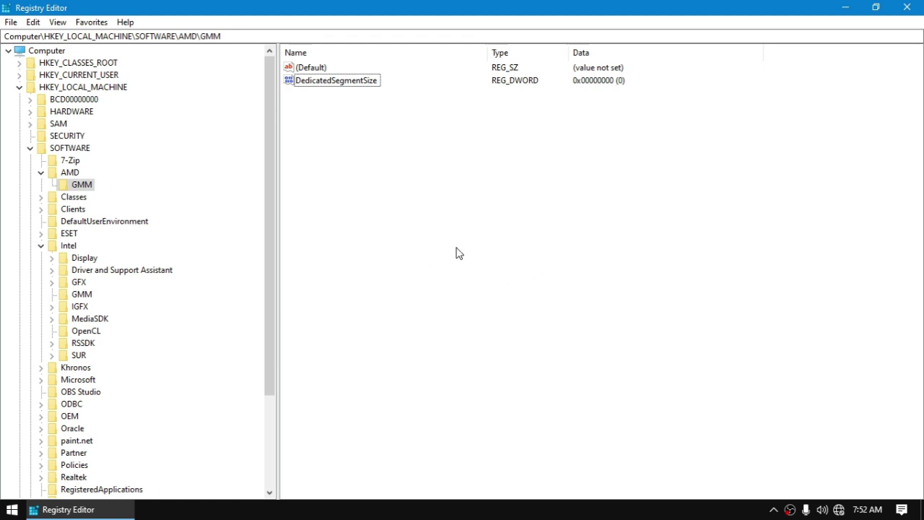
pyautogui.click(322, 80)
# Minimize Registry Editor and open this computer's system properties to check the installed memory
pyautogui.click(845, 8)
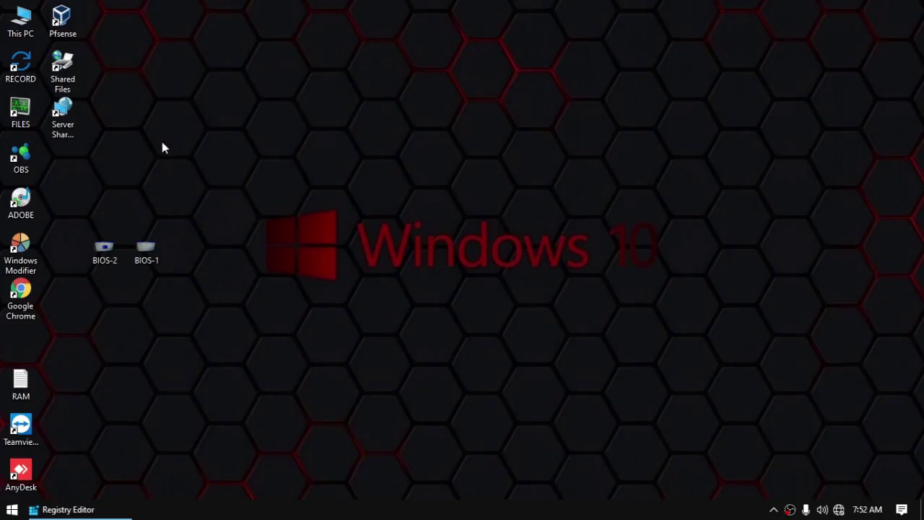
pyautogui.rightClick(20, 21)
pyautogui.click(138, 201)
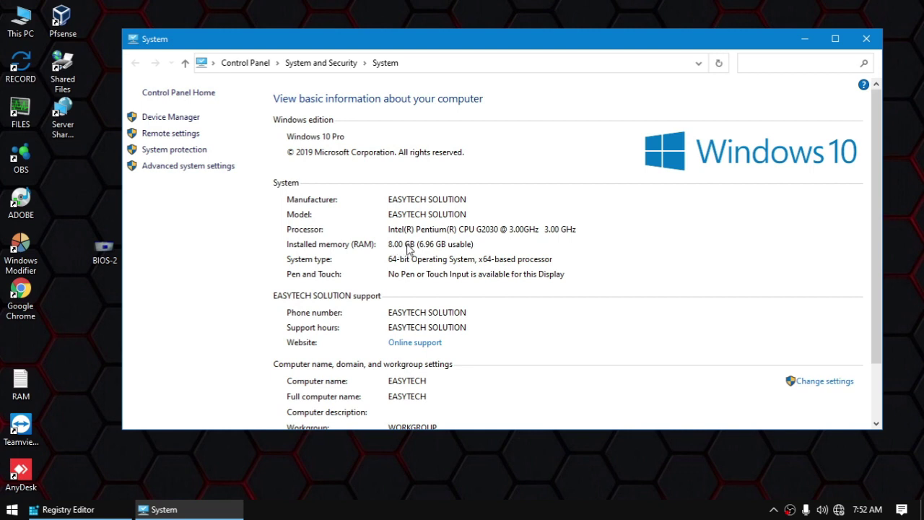
# Switch back to Registry Editor and set DedicatedSegmentSize in AMD's GMM key to 1024 with hexadecimal base
pyautogui.click(73, 509)
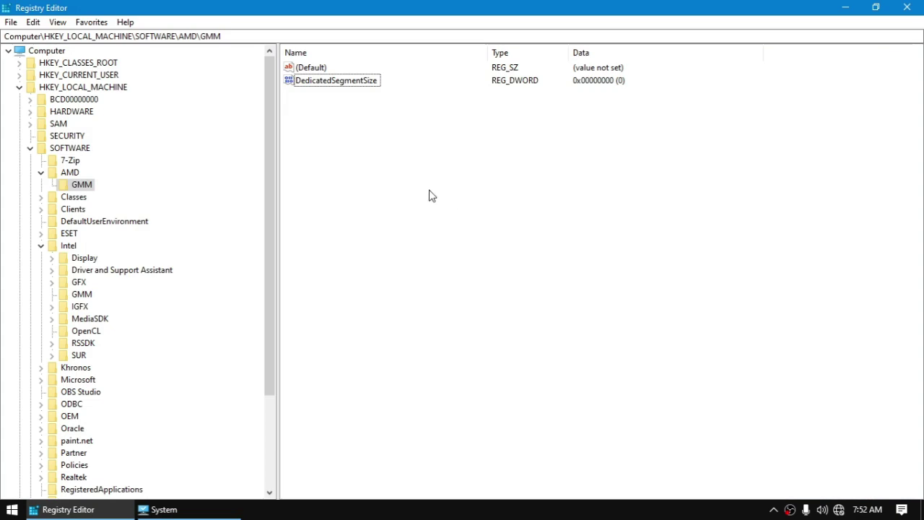
pyautogui.click(330, 83)
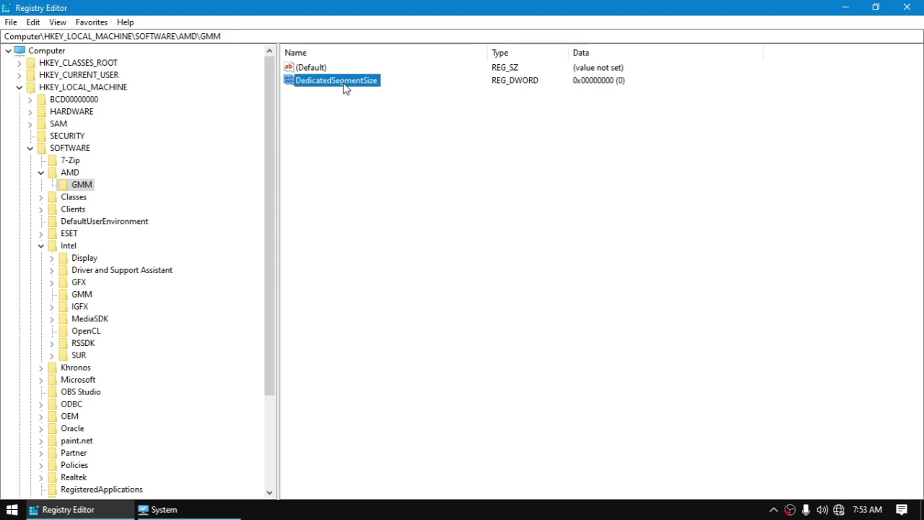
pyautogui.rightClick(341, 85)
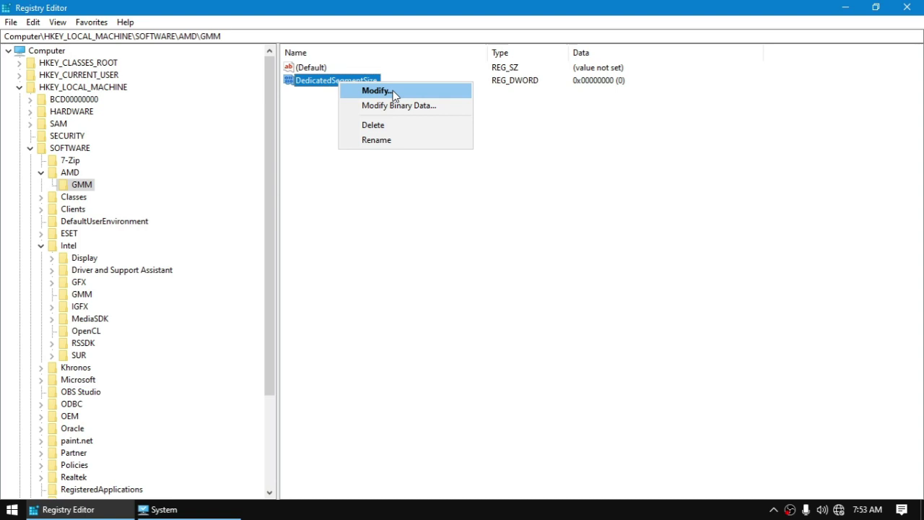
pyautogui.click(345, 173)
pyautogui.click(330, 82)
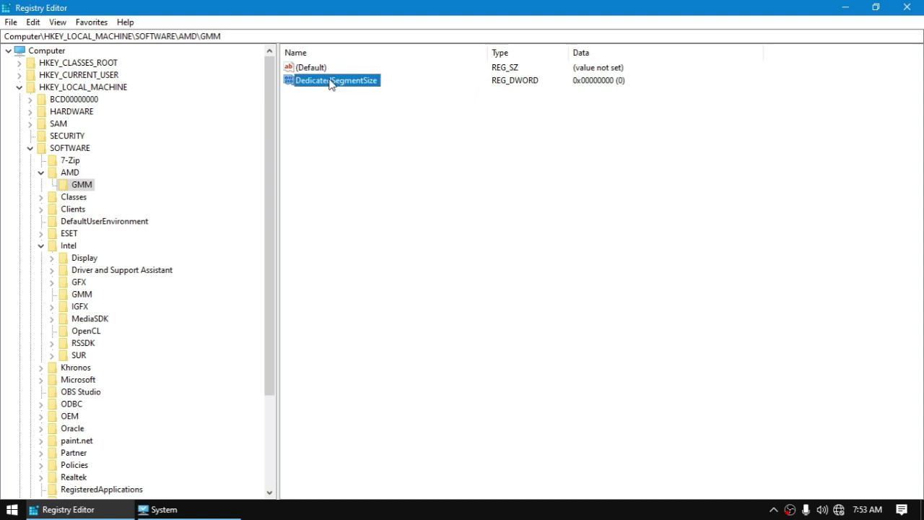
pyautogui.doubleClick(331, 82)
pyautogui.moveTo(179, 77); pyautogui.dragTo(509, 148)
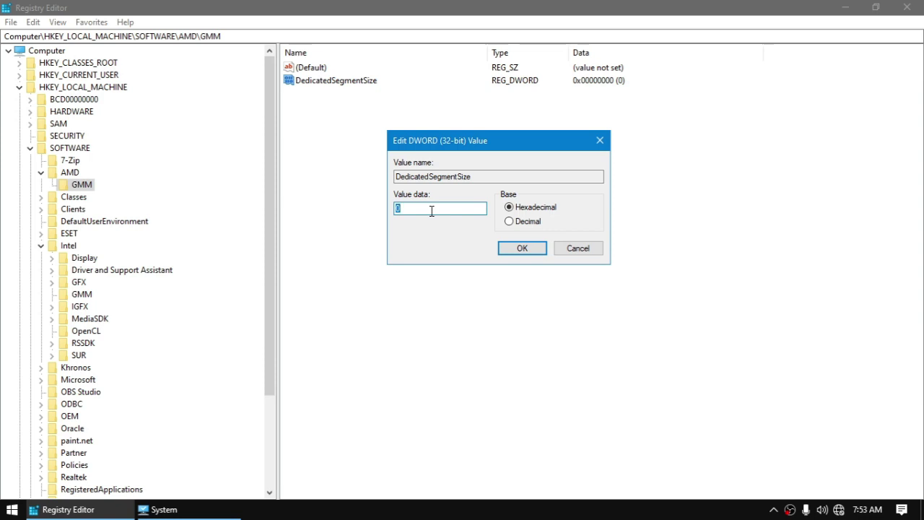
pyautogui.write('1024')
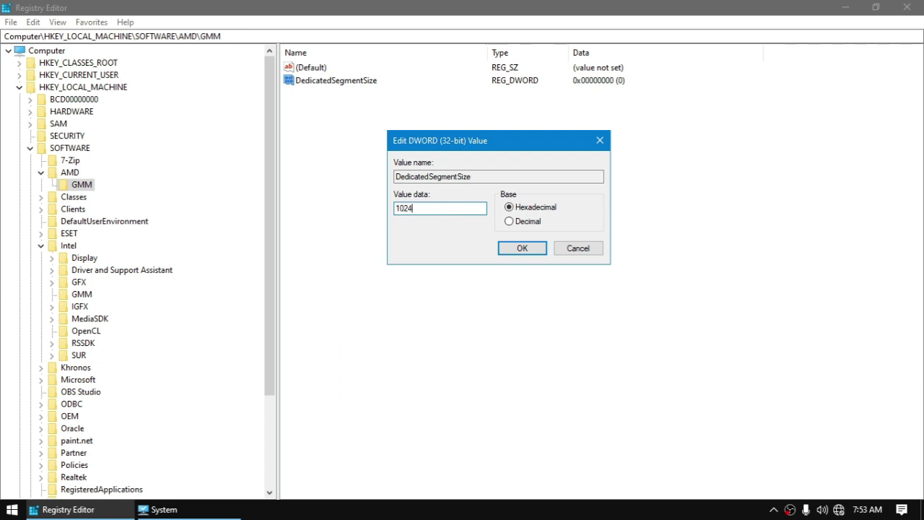
pyautogui.click(522, 250)
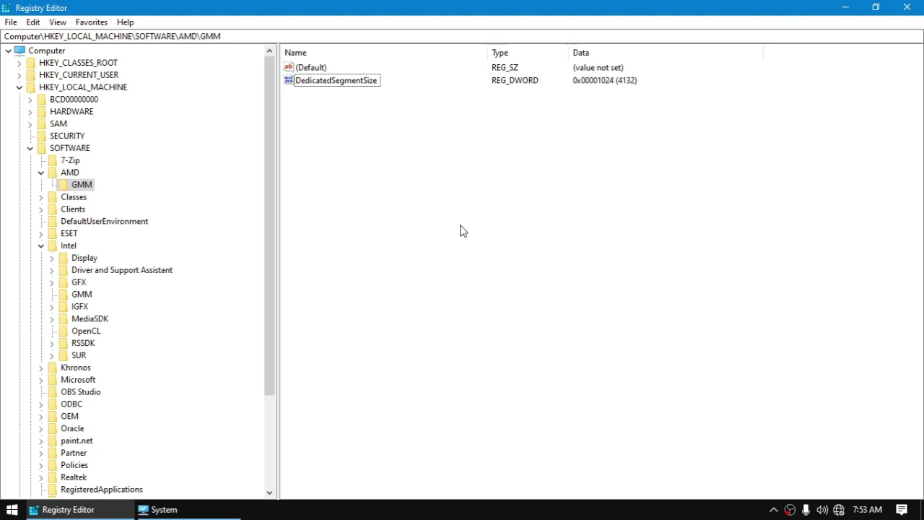
# Review the AMD and Intel keys and, back from the BIOS-1 image, the DedicatedSegmentSize value in AMD's GMM key
pyautogui.click(72, 174)
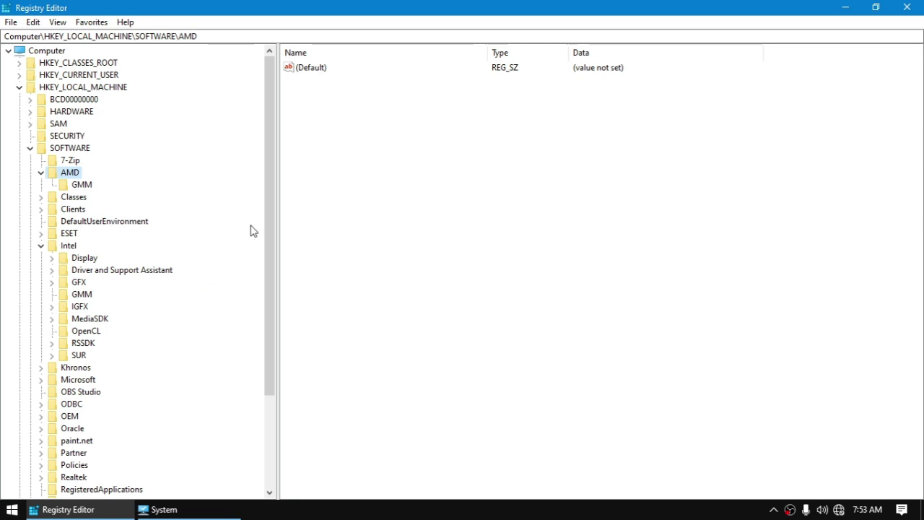
pyautogui.click(78, 186)
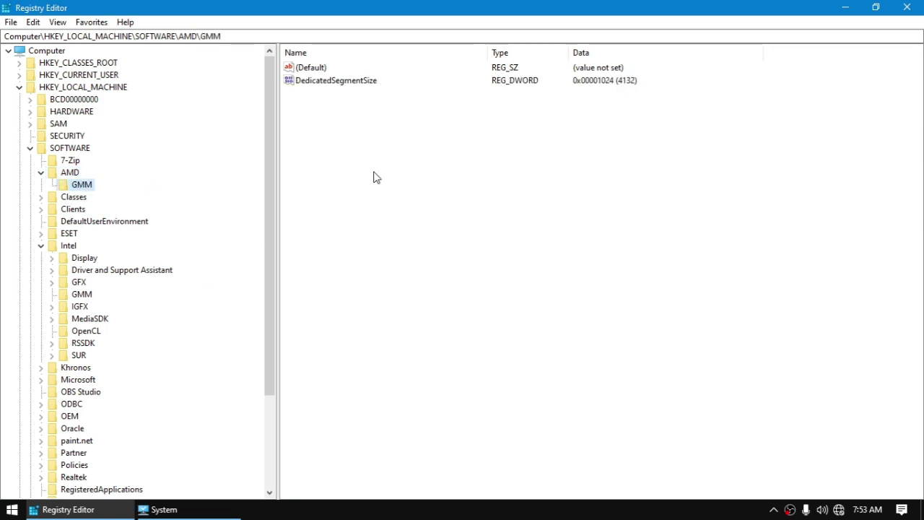
pyautogui.click(71, 174)
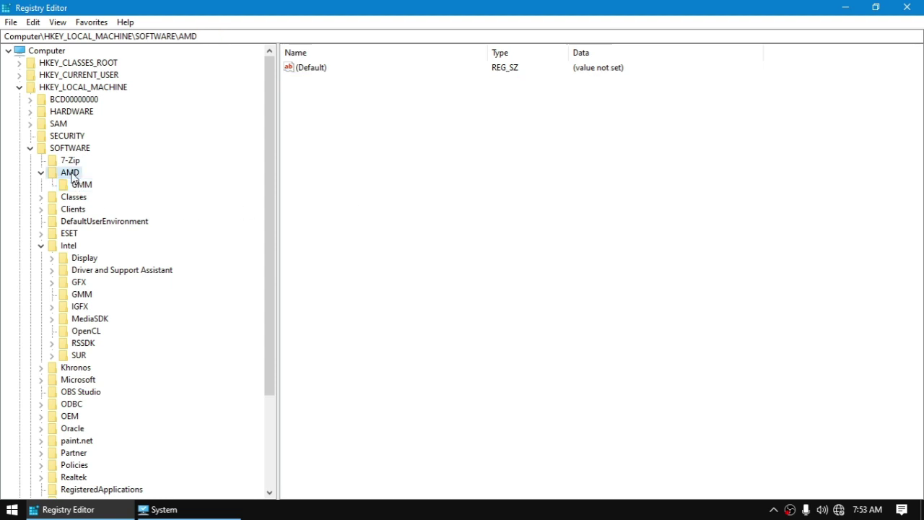
pyautogui.click(72, 247)
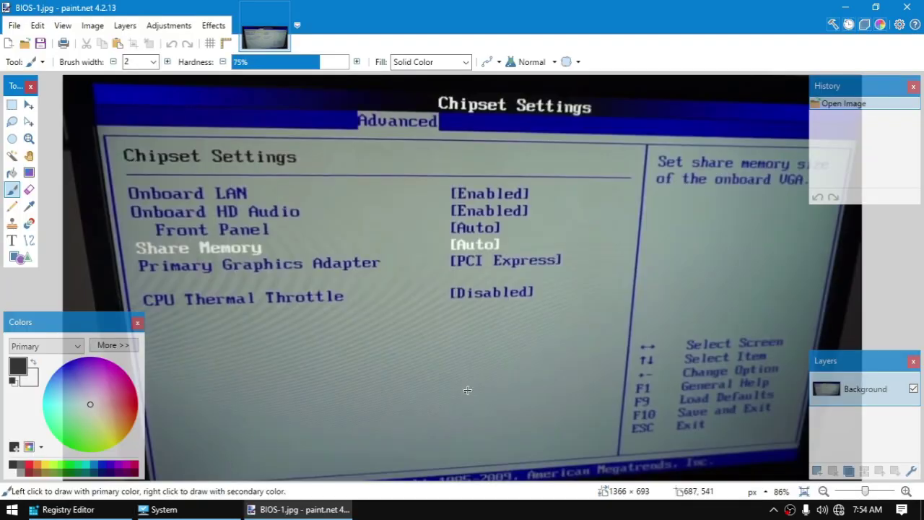
pyautogui.click(119, 518)
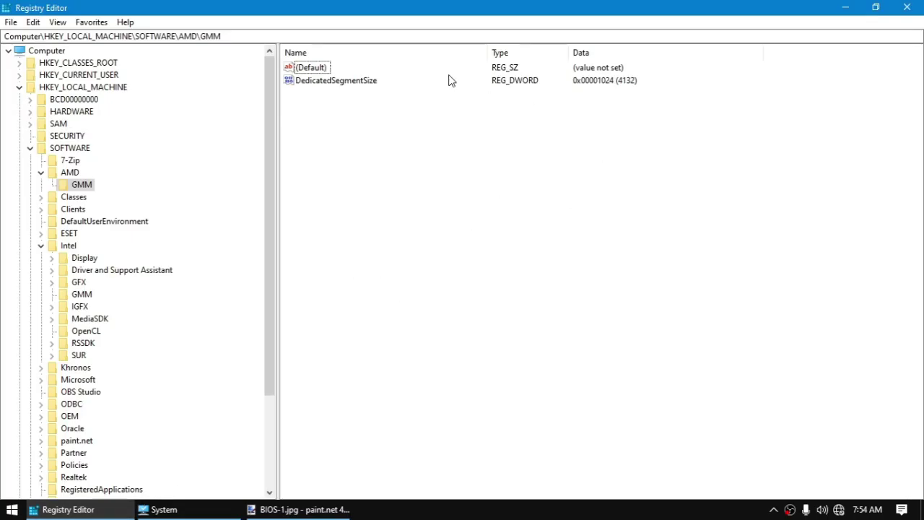
pyautogui.click(348, 83)
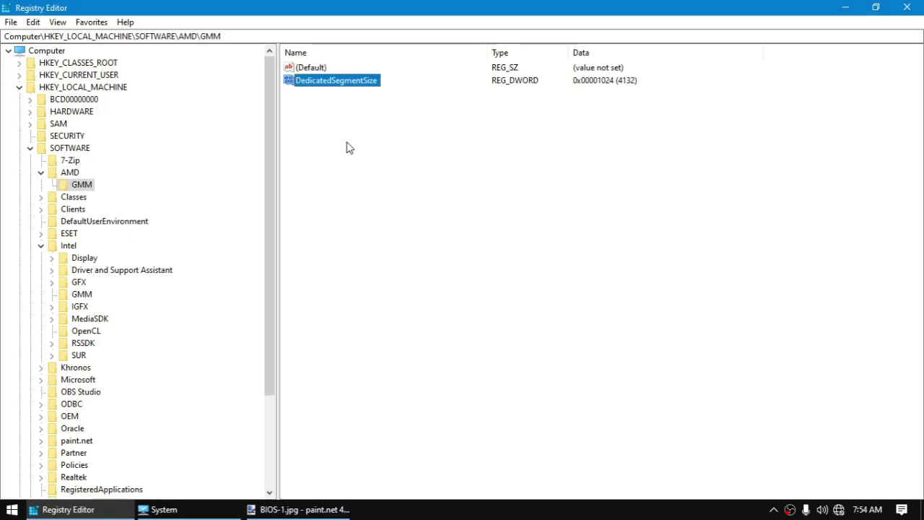
# Minimize Registry Editor, review the Share Memory options in the BIOS-2 image, and close paint.net
pyautogui.click(620, 84)
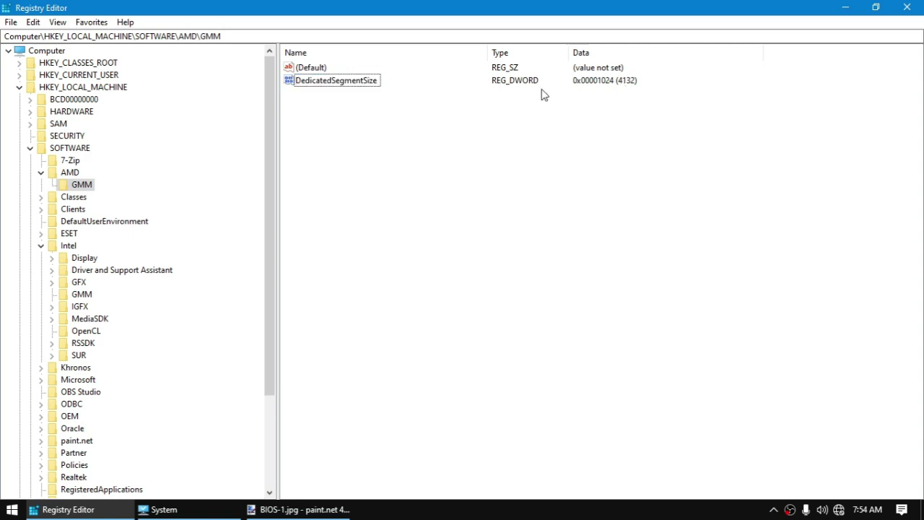
pyautogui.click(845, 8)
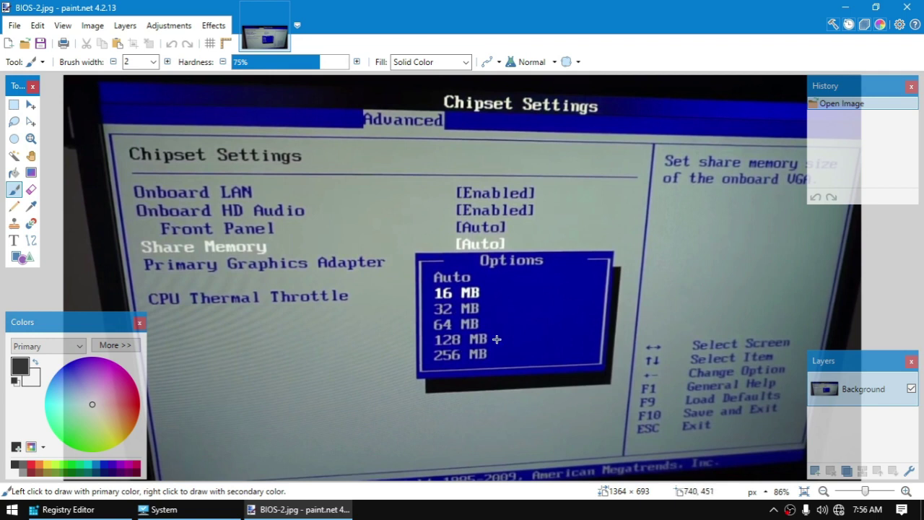
pyautogui.click(907, 6)
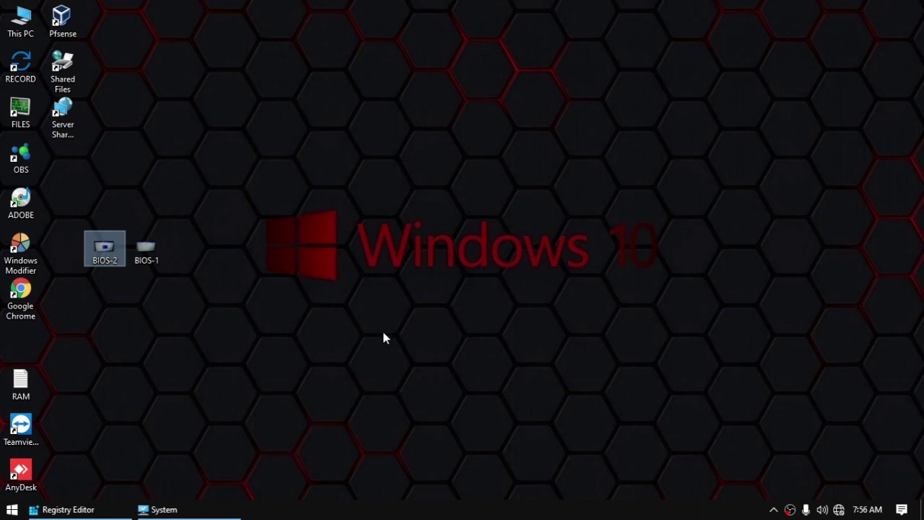
pyautogui.click(385, 318)
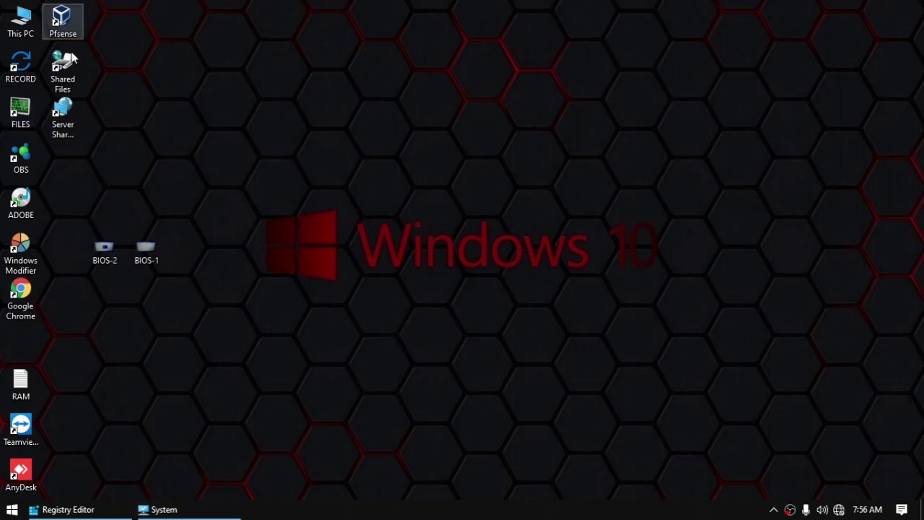
# Run dxdiag and check the graphics device's display and shared memory in the DirectX Diagnostic Tool
pyautogui.press('super+r')
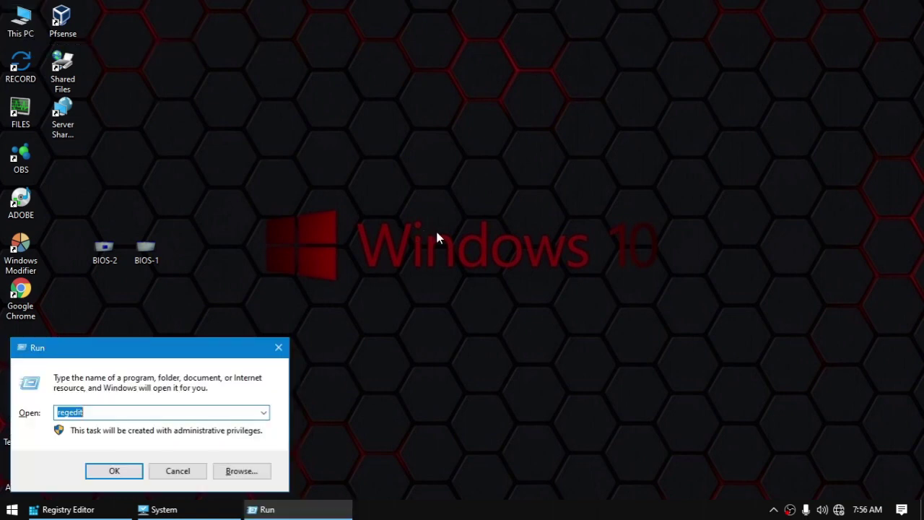
pyautogui.write('dxdiag')
pyautogui.press('Return')
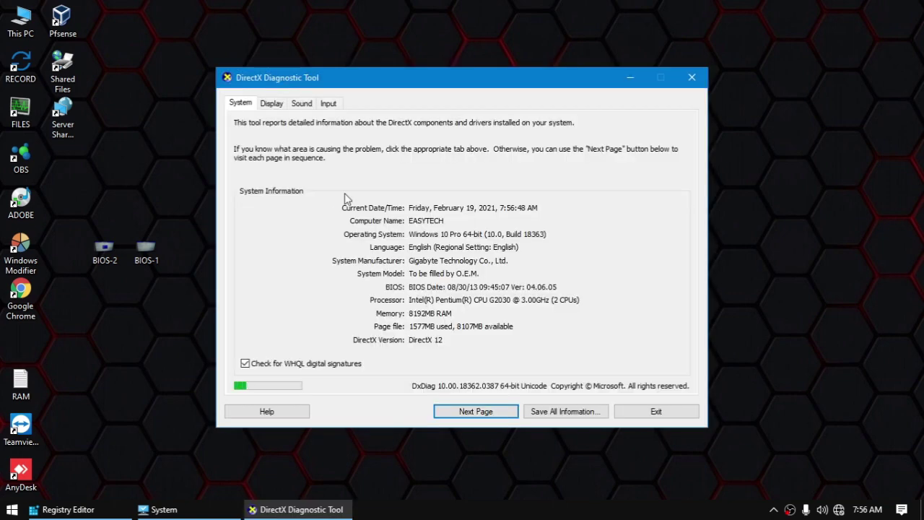
pyautogui.click(273, 103)
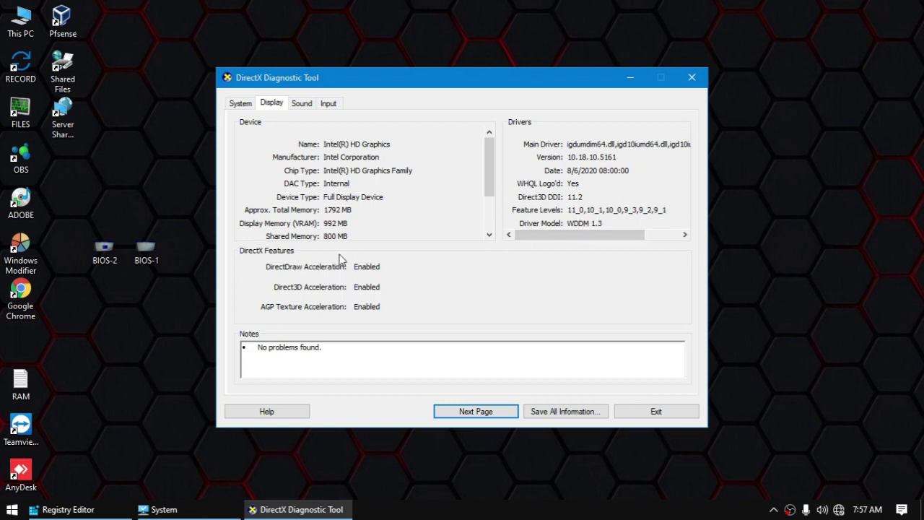
# Close the DirectX Diagnostic Tool, check the installed and usable memory in the System window, and close that window
pyautogui.click(692, 78)
pyautogui.click(182, 510)
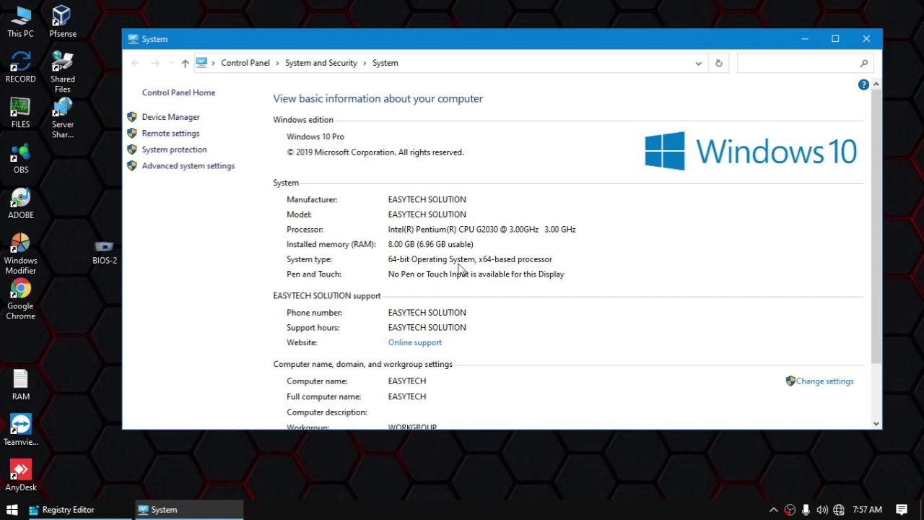
pyautogui.click(866, 39)
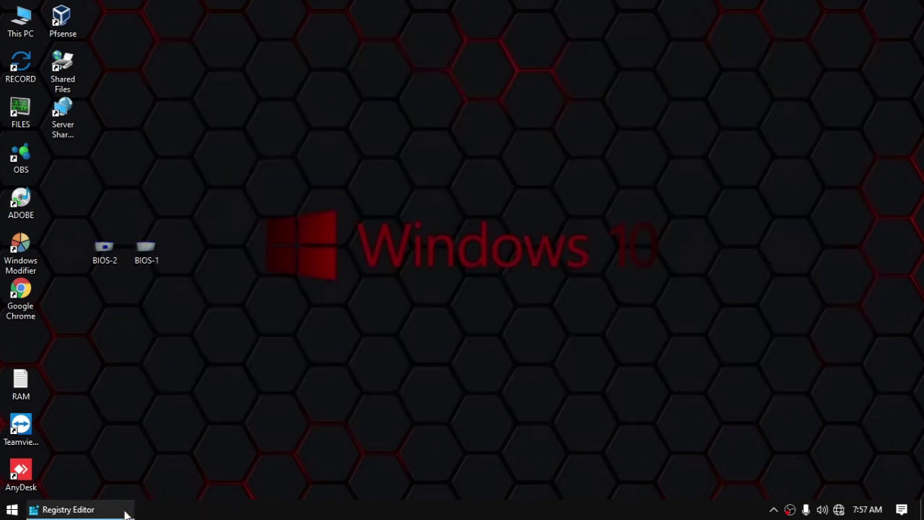
# Switch to Registry Editor, collapse the SOFTWARE key, and expand the SYSTEM key under HKEY_LOCAL_MACHINE
pyautogui.click(123, 510)
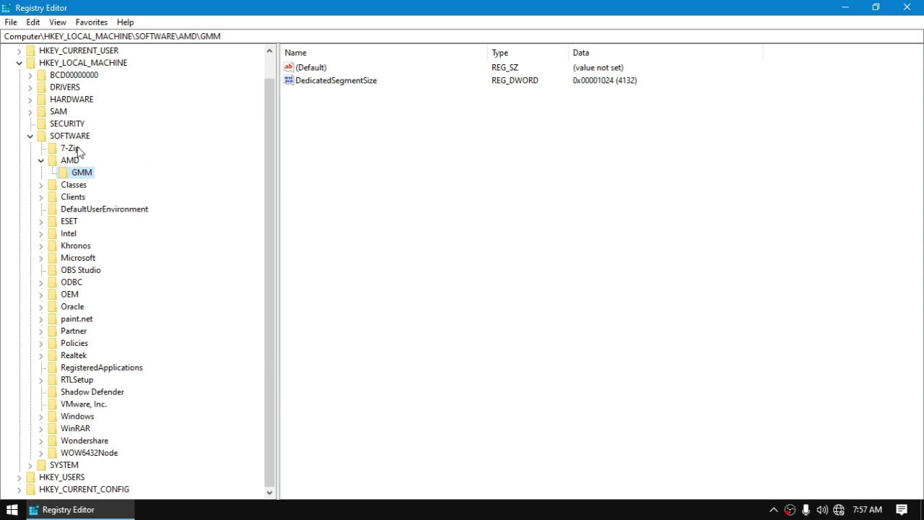
pyautogui.click(31, 140)
pyautogui.click(66, 173)
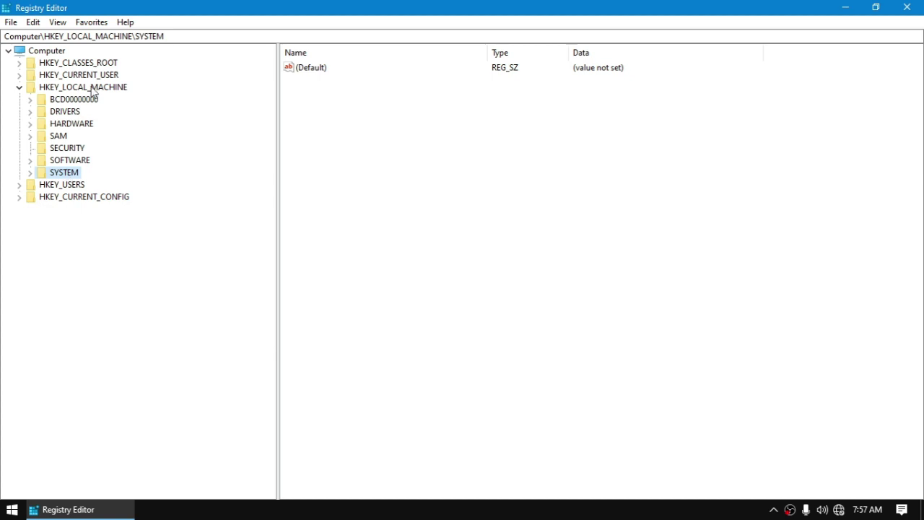
pyautogui.click(81, 89)
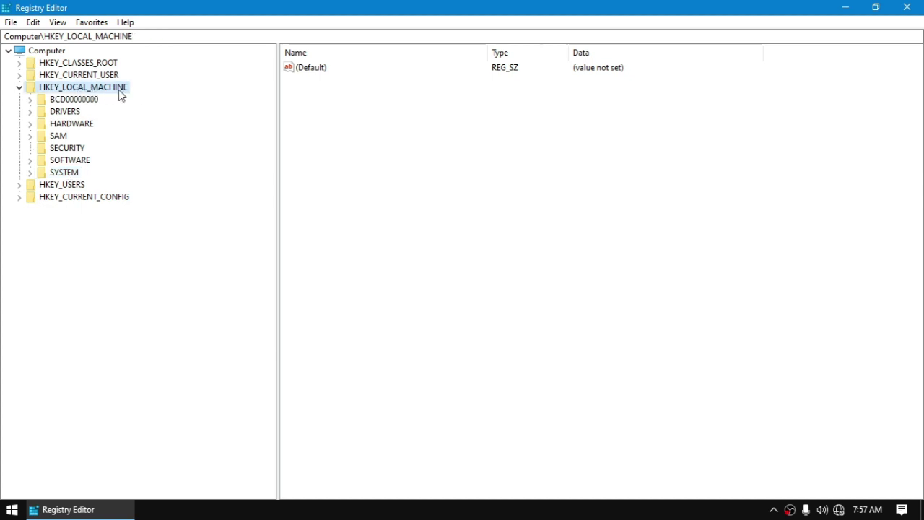
pyautogui.click(75, 175)
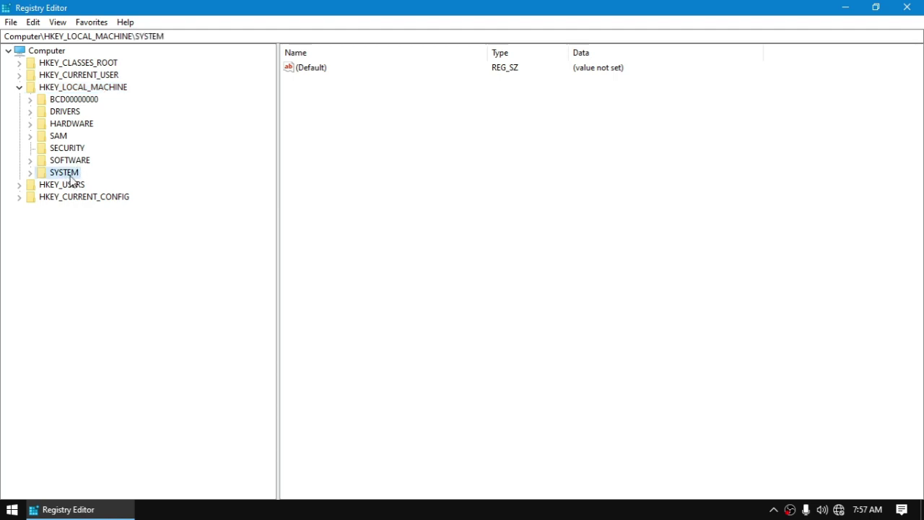
pyautogui.doubleClick(70, 177)
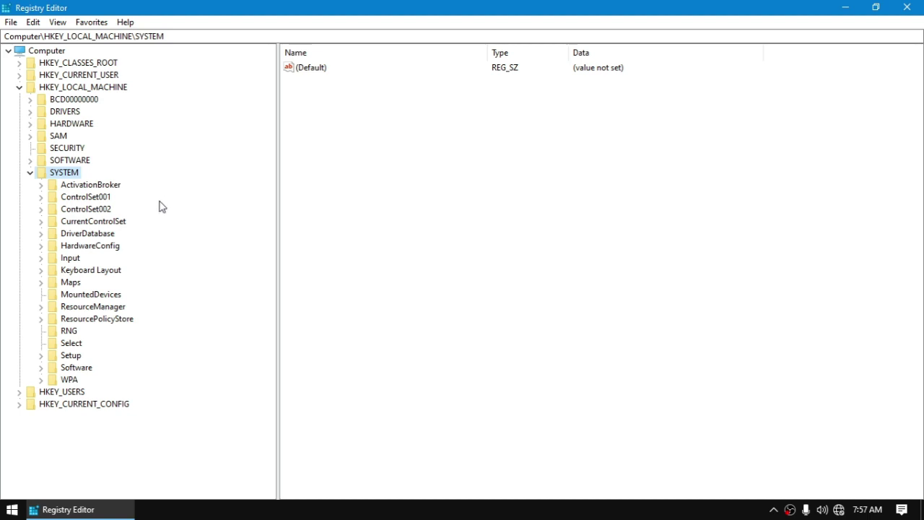
# Navigate through CurrentControlSet, Control and Session Manager under SYSTEM to open the Memory Management key
pyautogui.click(94, 223)
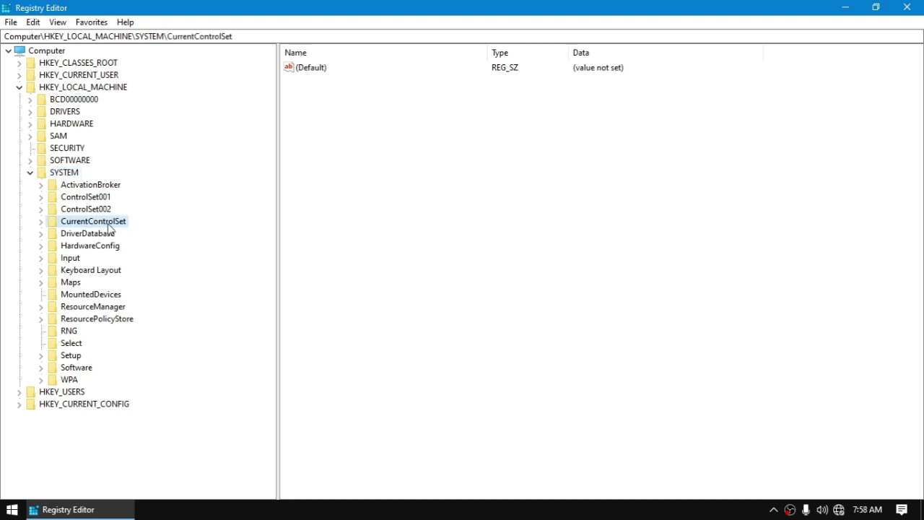
pyautogui.doubleClick(110, 227)
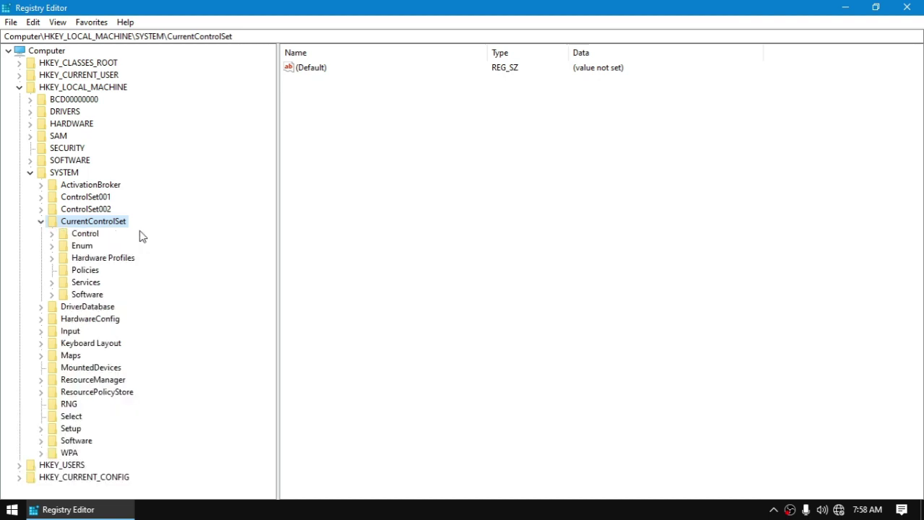
pyautogui.click(85, 234)
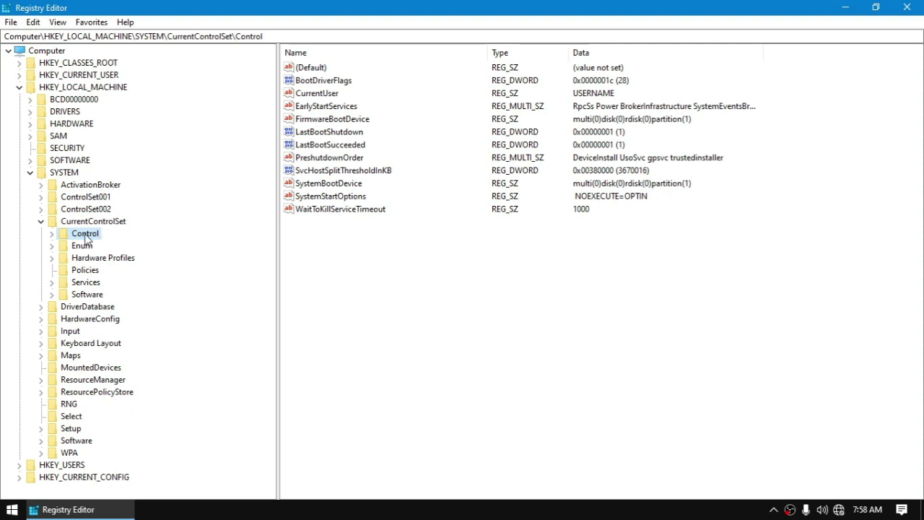
pyautogui.doubleClick(85, 234)
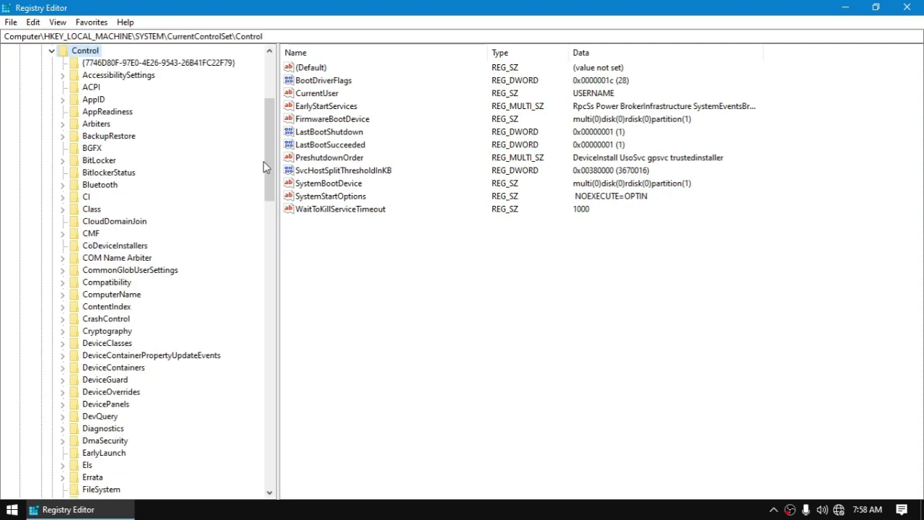
pyautogui.moveTo(273, 150); pyautogui.dragTo(264, 328)
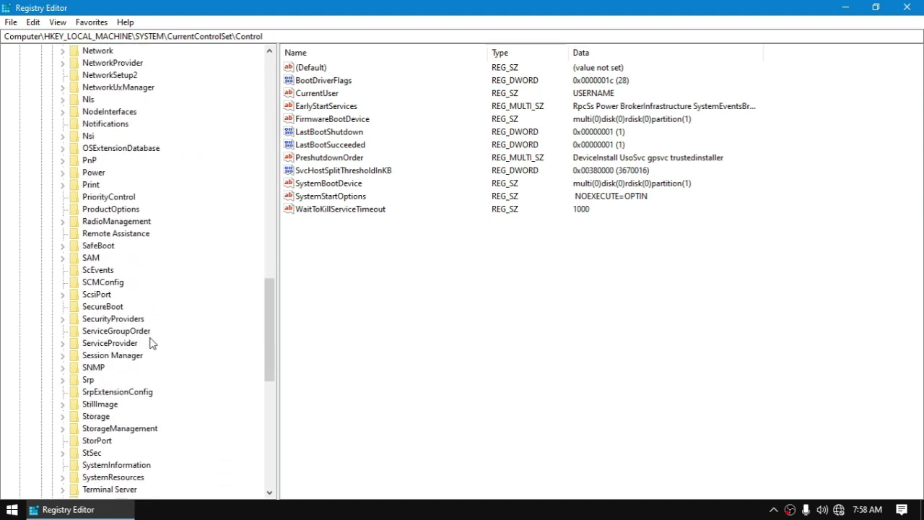
pyautogui.click(125, 357)
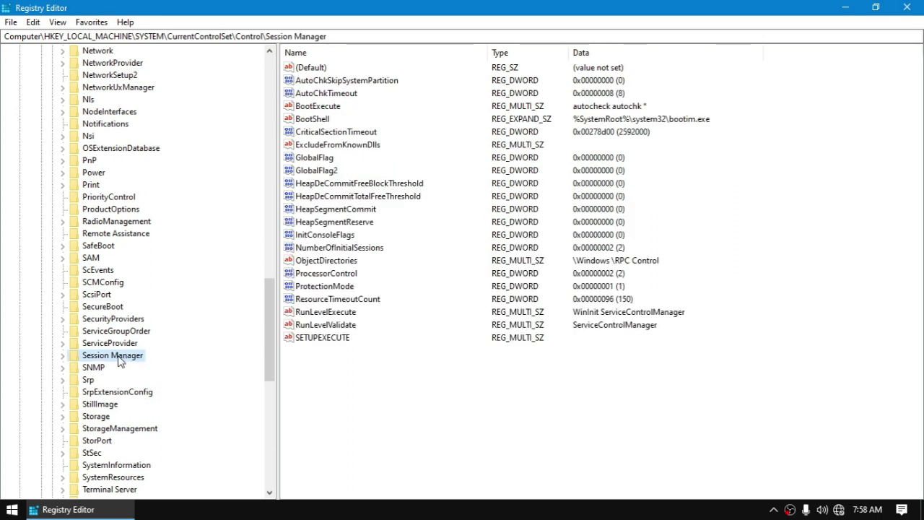
pyautogui.doubleClick(120, 357)
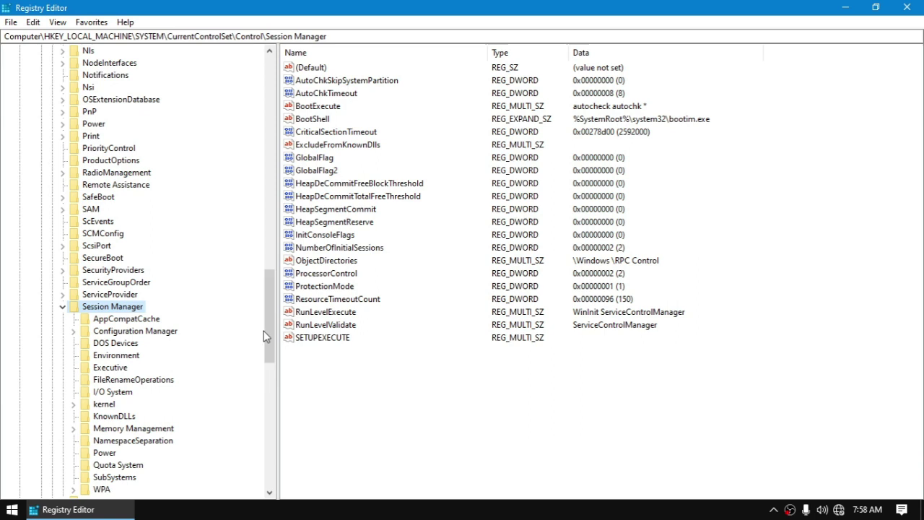
pyautogui.moveTo(270, 304); pyautogui.dragTo(207, 330)
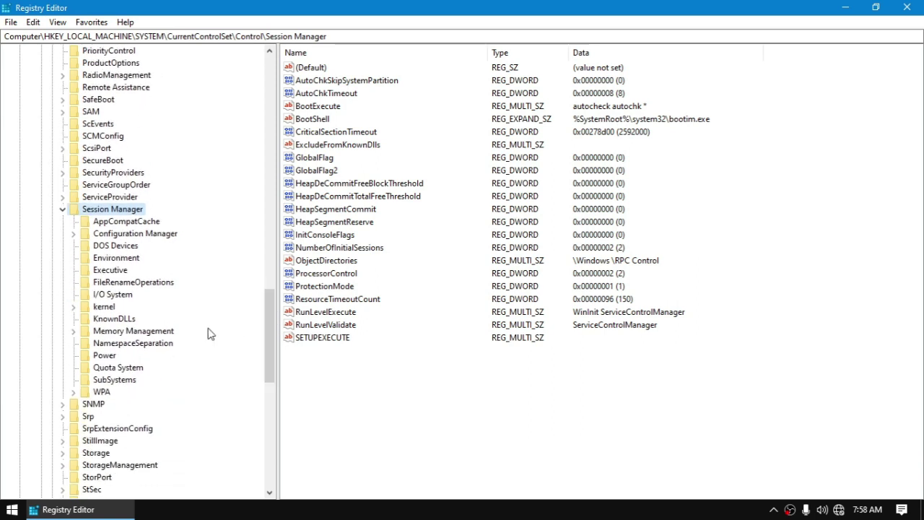
pyautogui.click(148, 332)
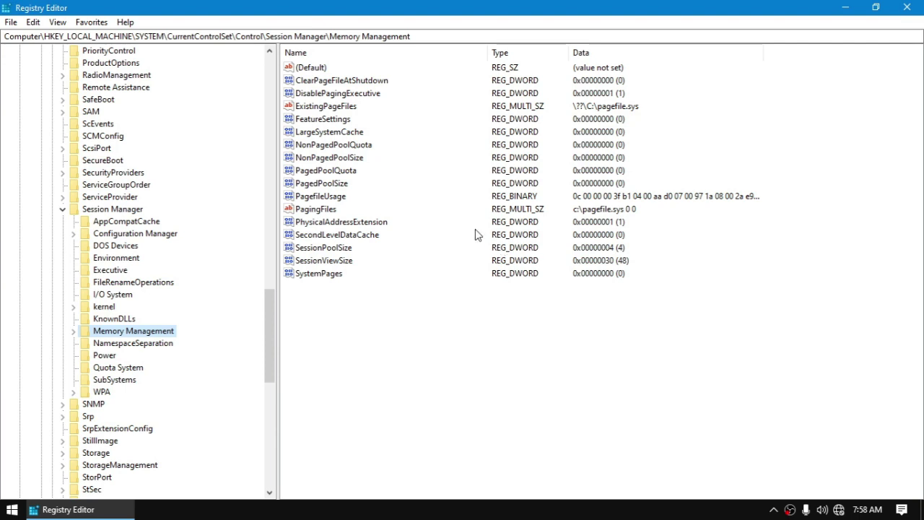
# Review the ClearPageFileAtShutdown value and its data in the Memory Management key
pyautogui.click(343, 85)
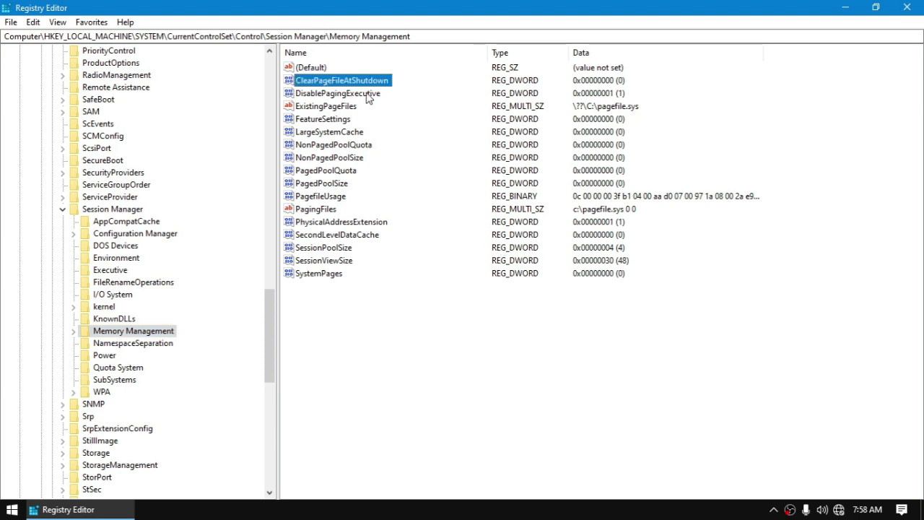
pyautogui.click(497, 405)
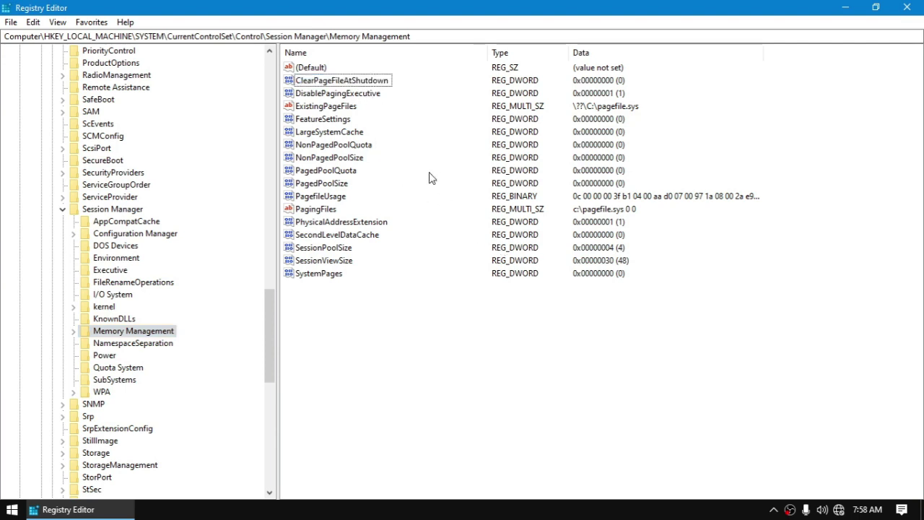
pyautogui.click(325, 85)
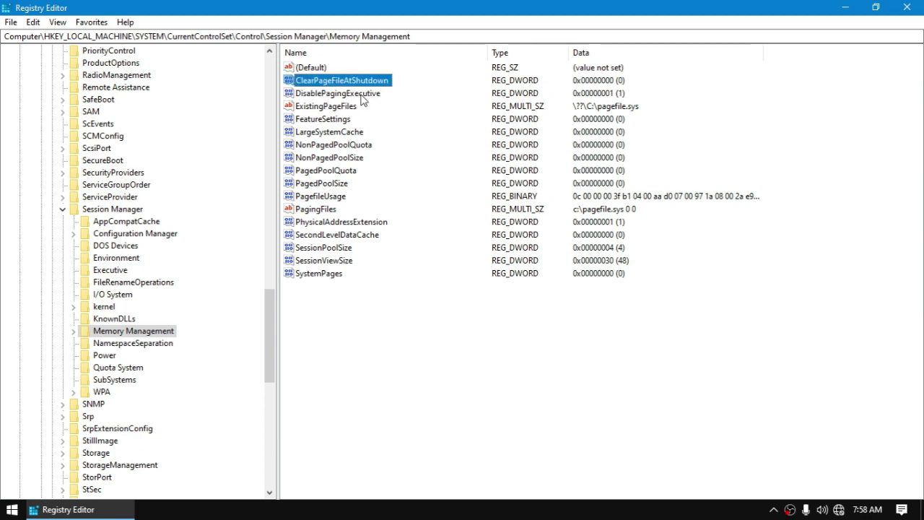
pyautogui.click(621, 87)
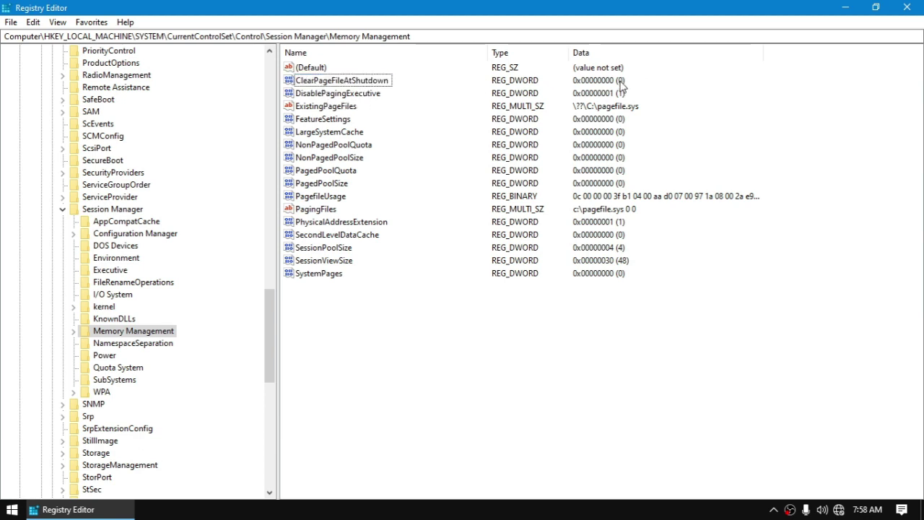
pyautogui.click(341, 83)
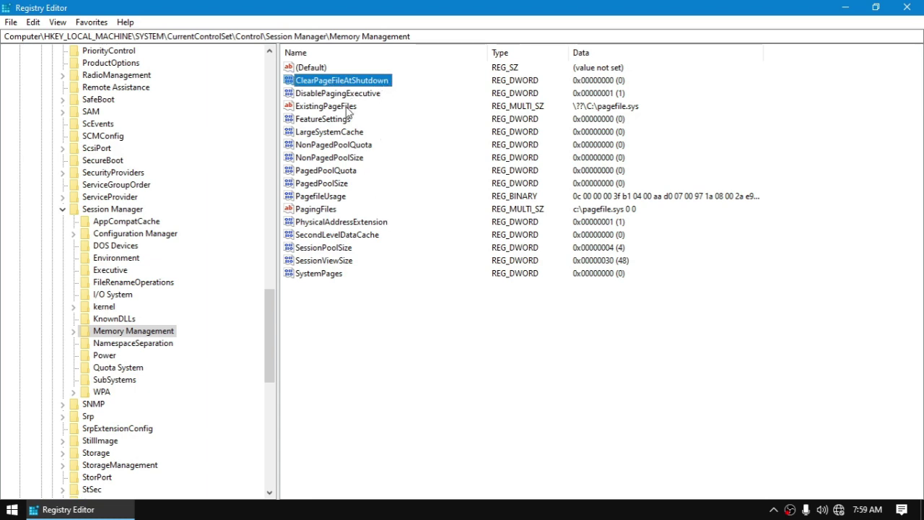
pyautogui.rightClick(329, 84)
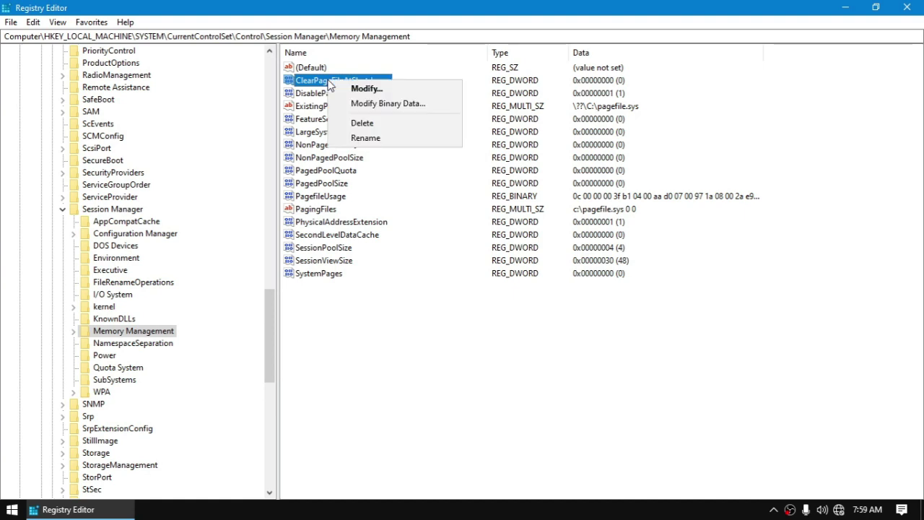
pyautogui.click(352, 88)
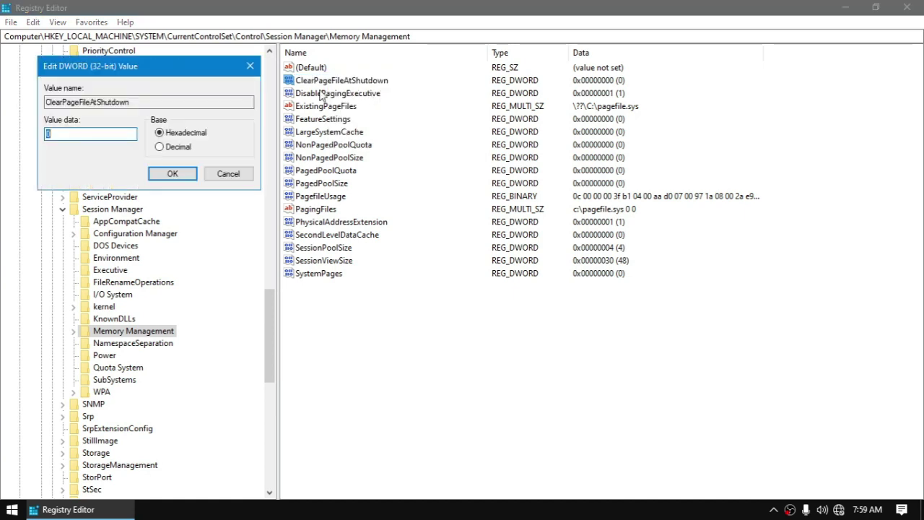
pyautogui.click(253, 63)
# Set ClearPageFileAtShutdown in the Memory Management key to 1 with hexadecimal base
pyautogui.doubleClick(333, 83)
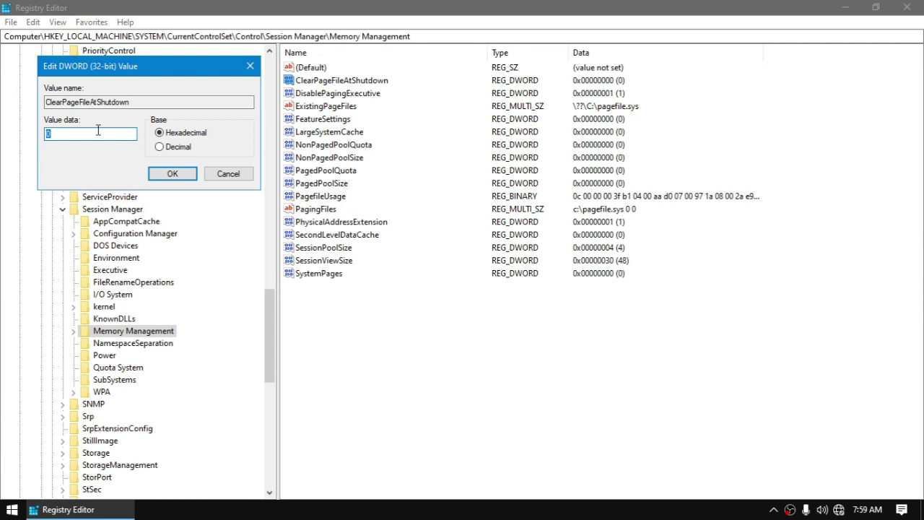
pyautogui.moveTo(171, 71); pyautogui.dragTo(633, 207)
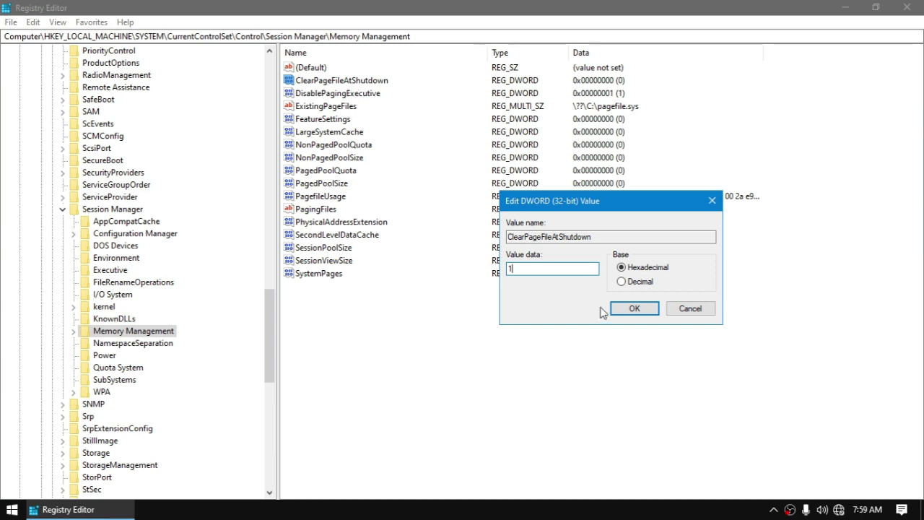
pyautogui.click(634, 309)
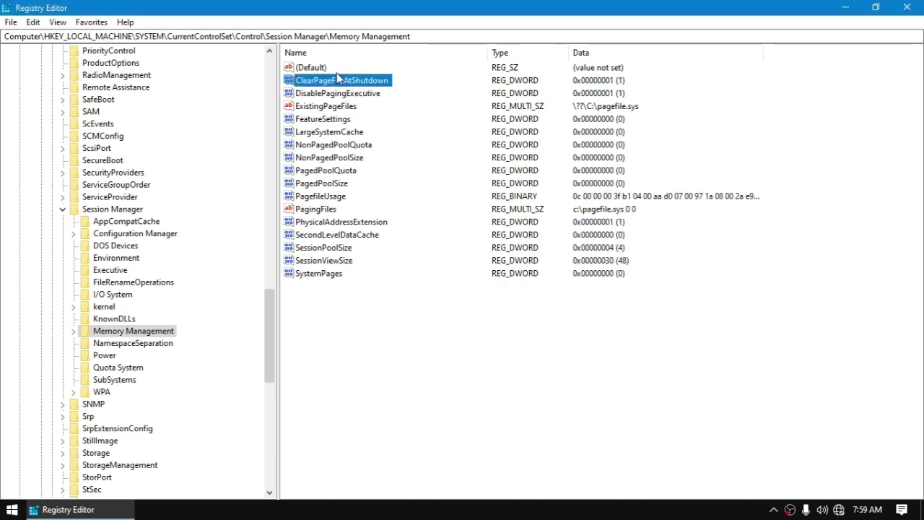
# Check the edited ClearPageFileAtShutdown entry and close Registry Editor
pyautogui.click(341, 96)
pyautogui.click(349, 82)
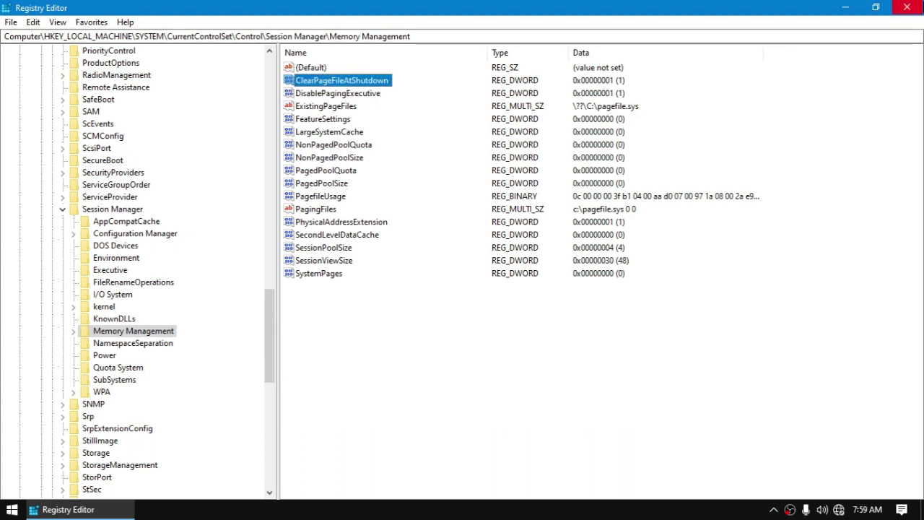
pyautogui.click(916, 6)
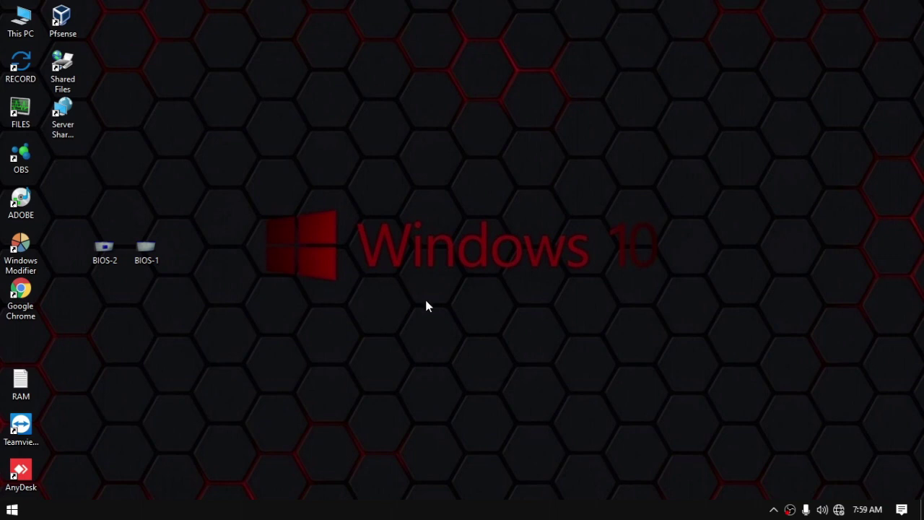
# Open System Configuration with msconfig and bring up the advanced boot options for the Windows 10 entry
pyautogui.press('super+r')
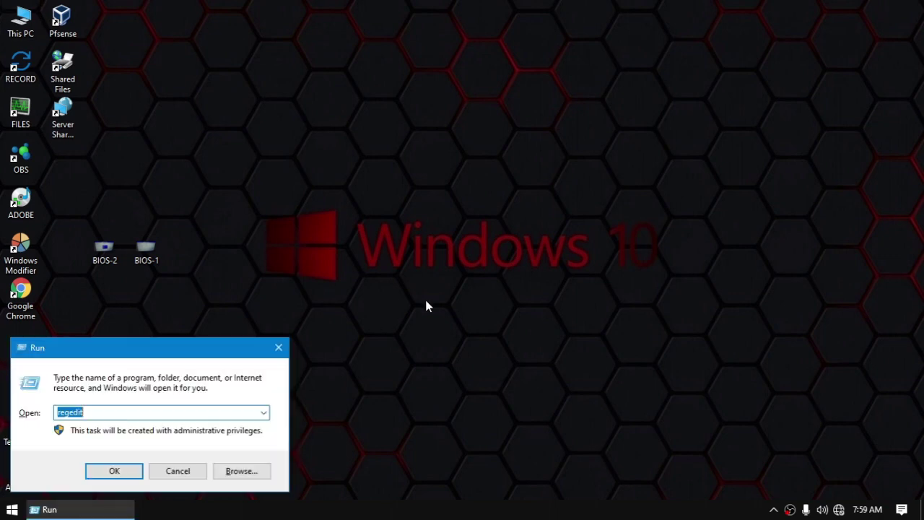
pyautogui.write('msconfi')
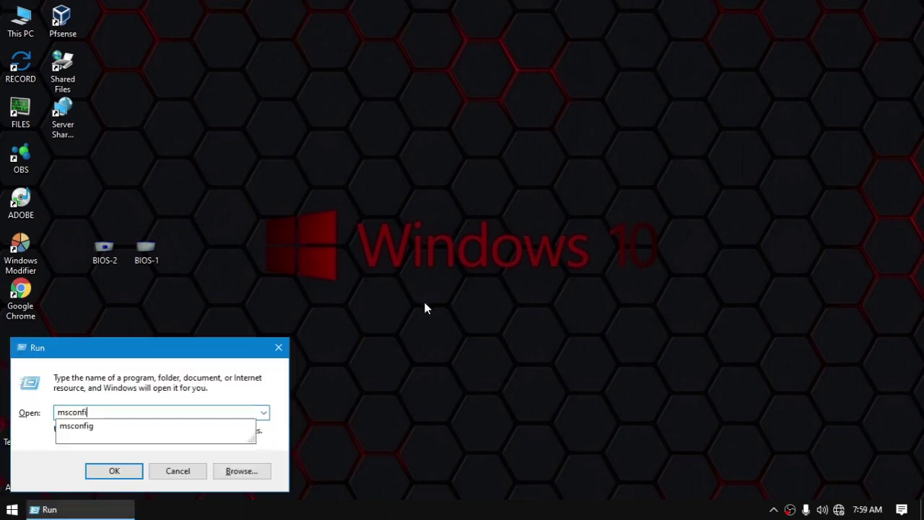
pyautogui.write('g')
pyautogui.press('Return')
pyautogui.moveTo(508, 141); pyautogui.dragTo(544, 150)
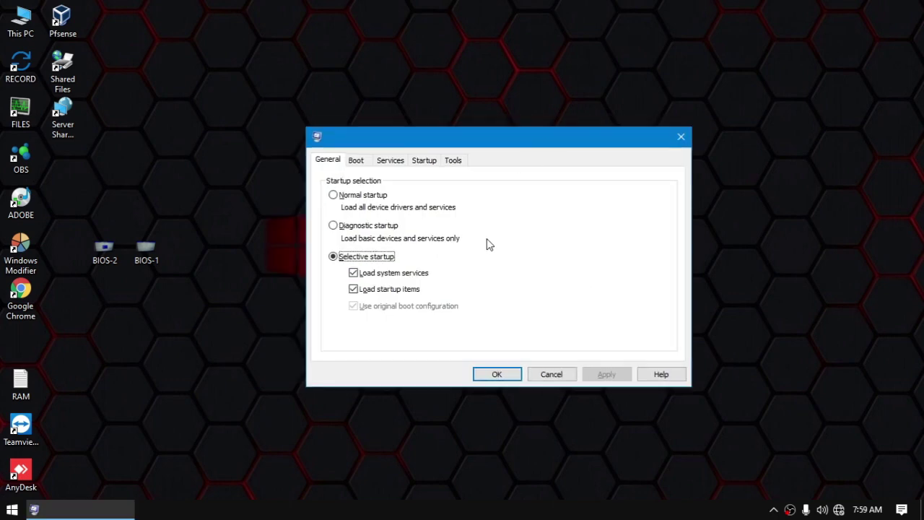
pyautogui.click(359, 162)
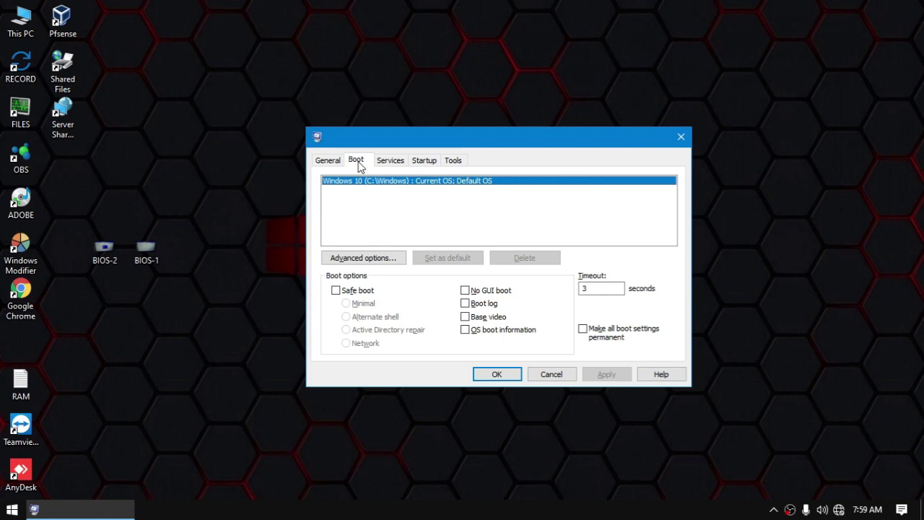
pyautogui.click(368, 262)
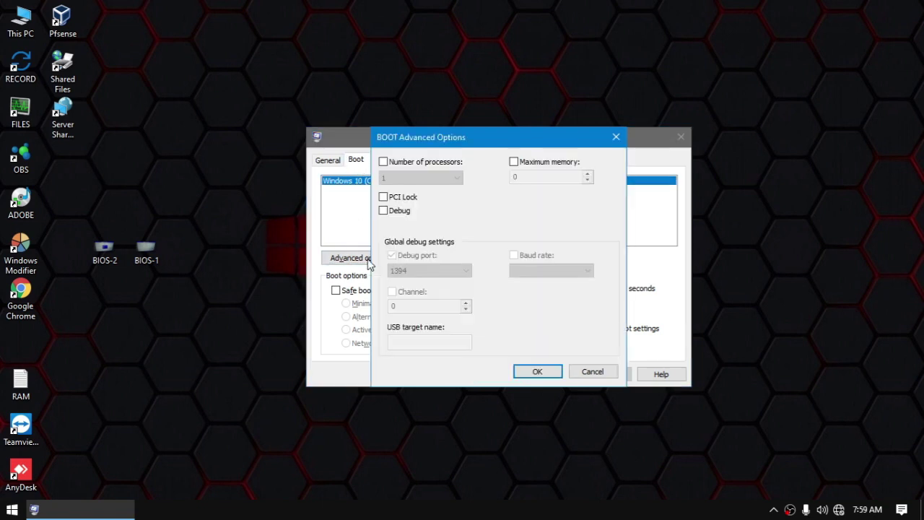
# Try enabling the Maximum memory limit in the advanced boot options, and turn it off again
pyautogui.click(556, 164)
pyautogui.click(549, 165)
pyautogui.click(529, 162)
pyautogui.moveTo(547, 176); pyautogui.dragTo(416, 188)
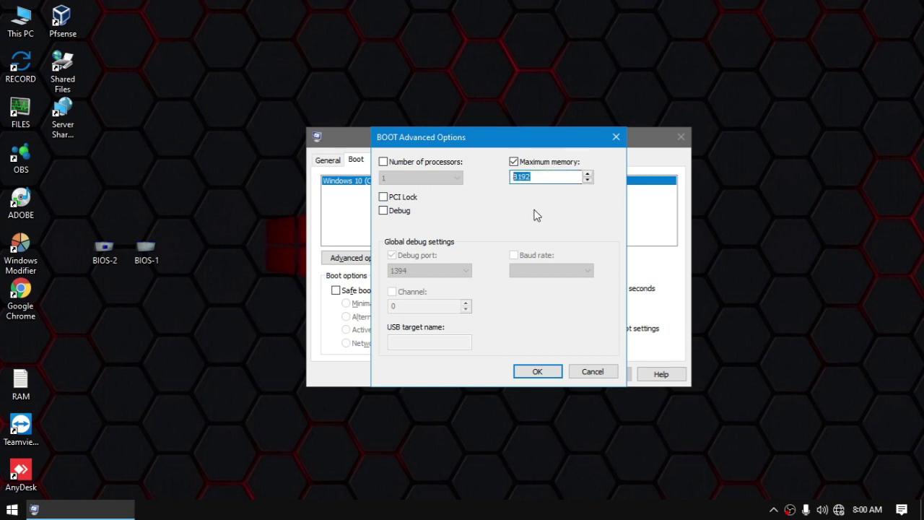
pyautogui.click(534, 167)
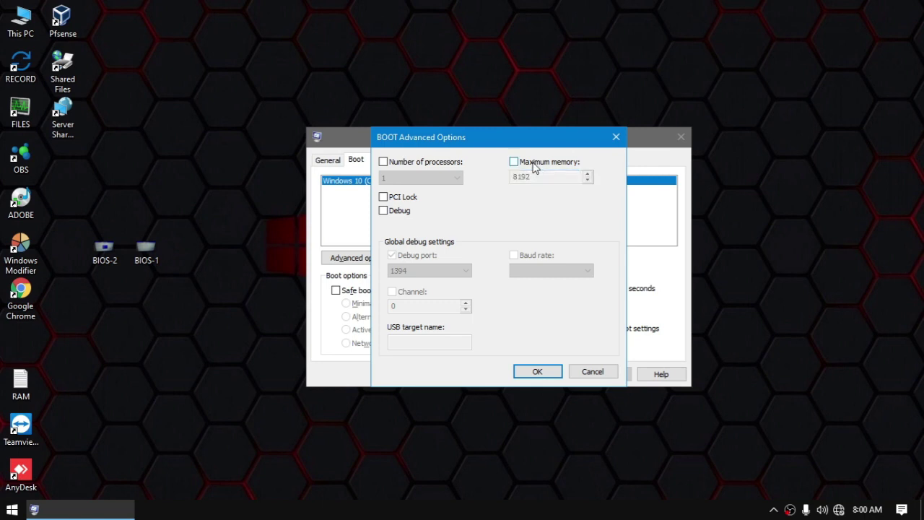
# Try setting the number of boot processors to 2, turn that limit off again, and close System Configuration without applying changes
pyautogui.click(420, 163)
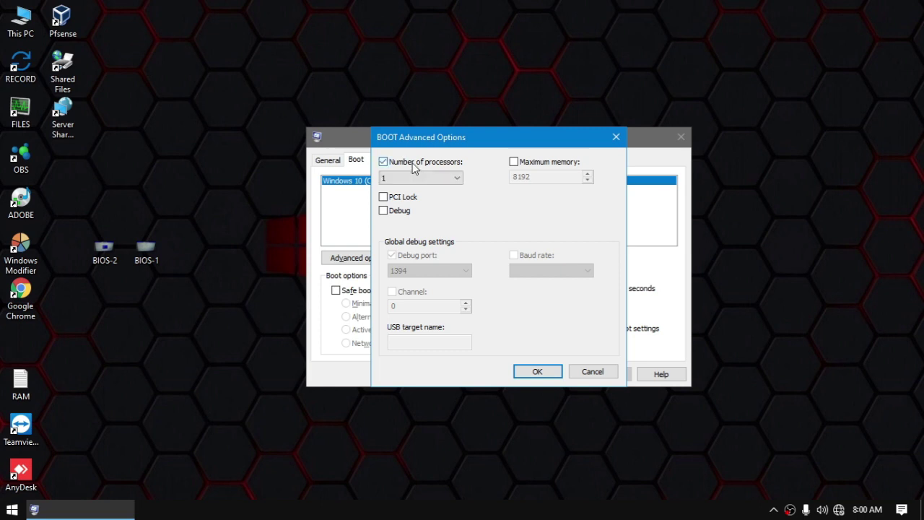
pyautogui.click(452, 182)
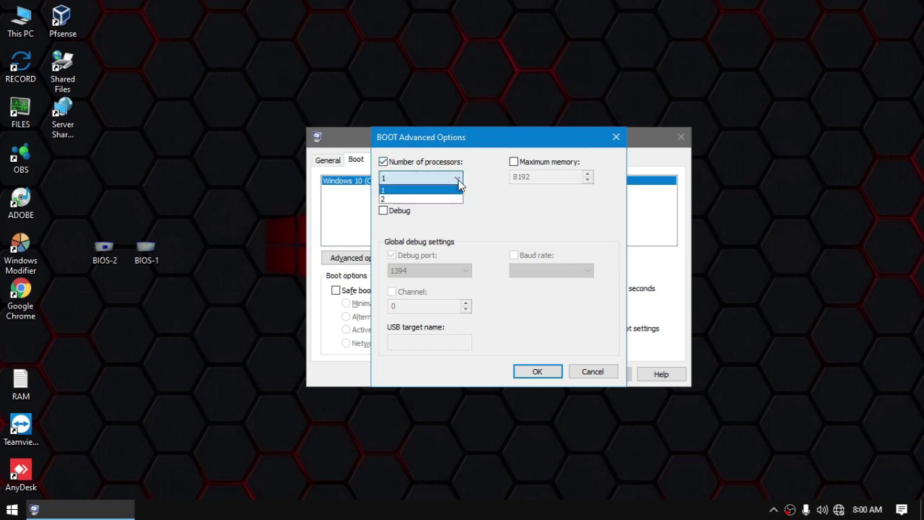
pyautogui.click(416, 199)
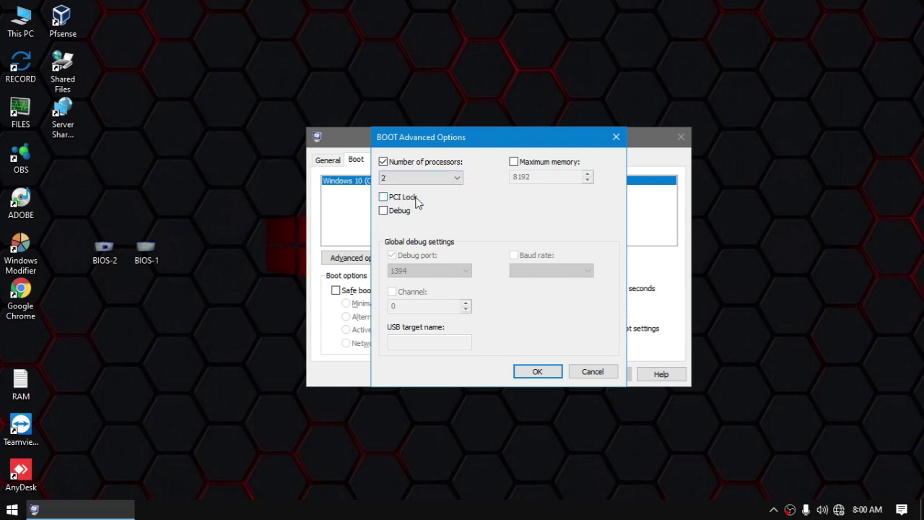
pyautogui.click(404, 165)
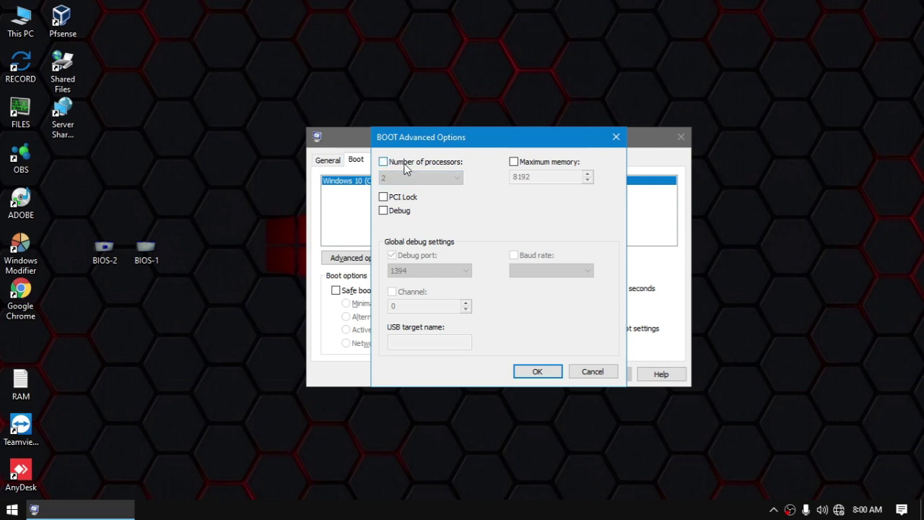
pyautogui.click(539, 372)
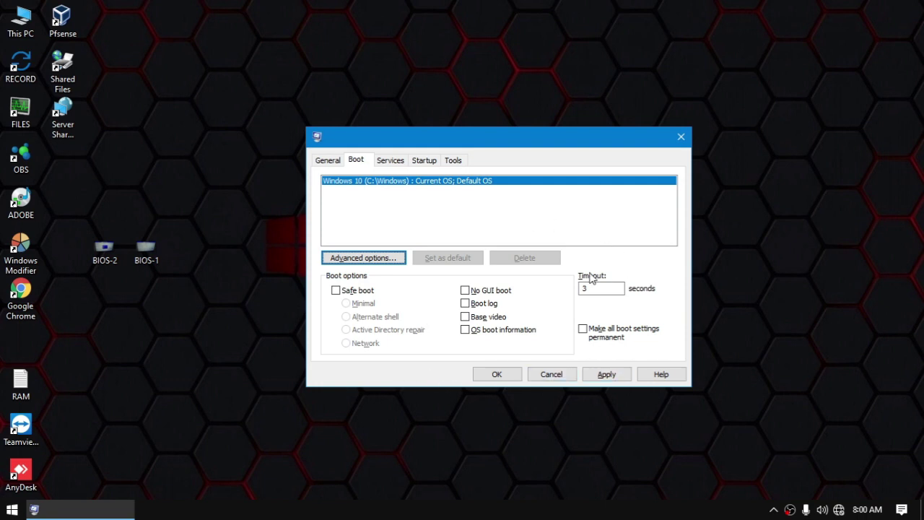
pyautogui.click(688, 137)
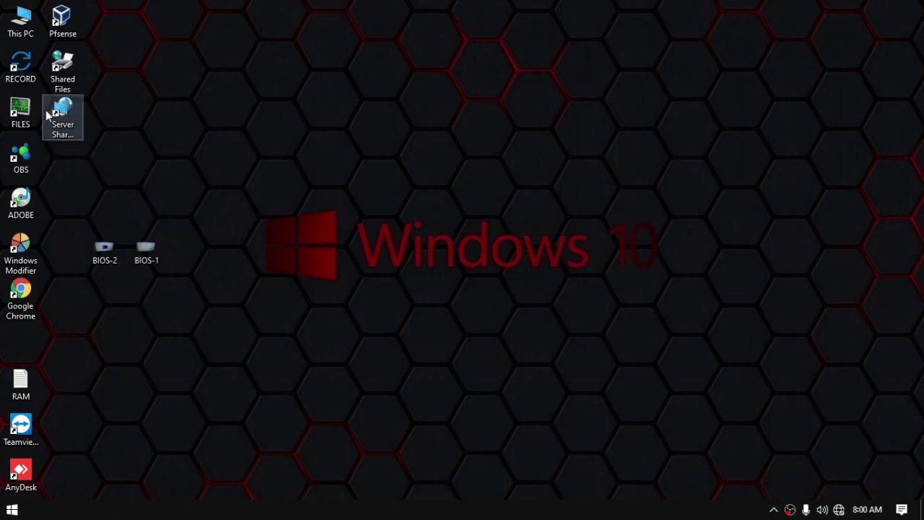
# Open the system properties of This PC
pyautogui.rightClick(26, 35)
pyautogui.click(132, 213)
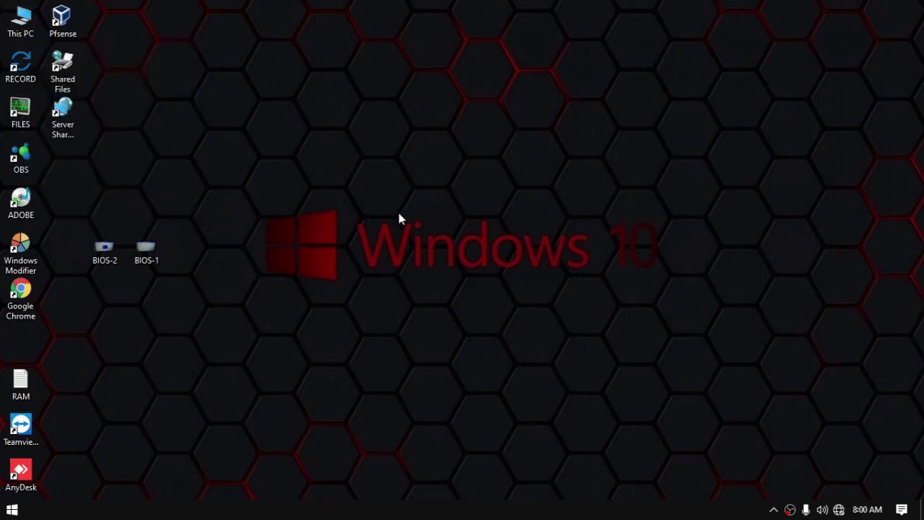